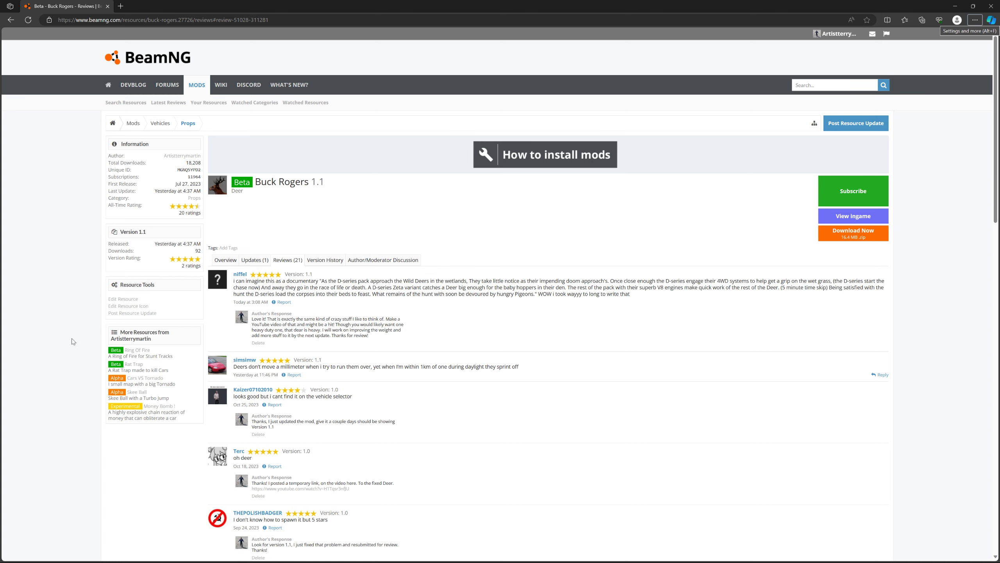
Open the Skee Ball mod page from More Resources and download skee_ball.zip
left_click(135, 394)
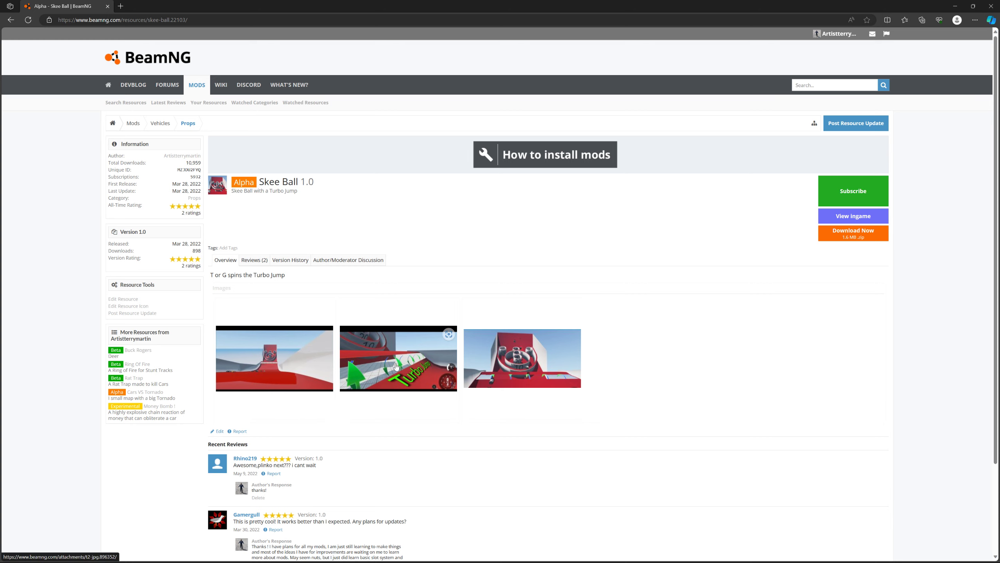
left_click(842, 243)
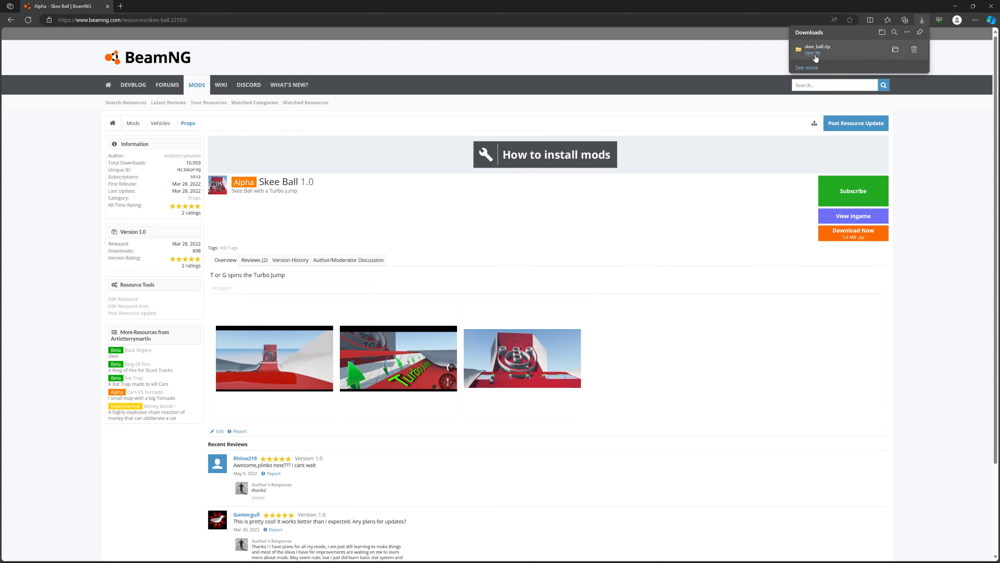
Show skee_ball.zip in its folder and browse into Vehicles > skee_ball > LUA
left_click(895, 50)
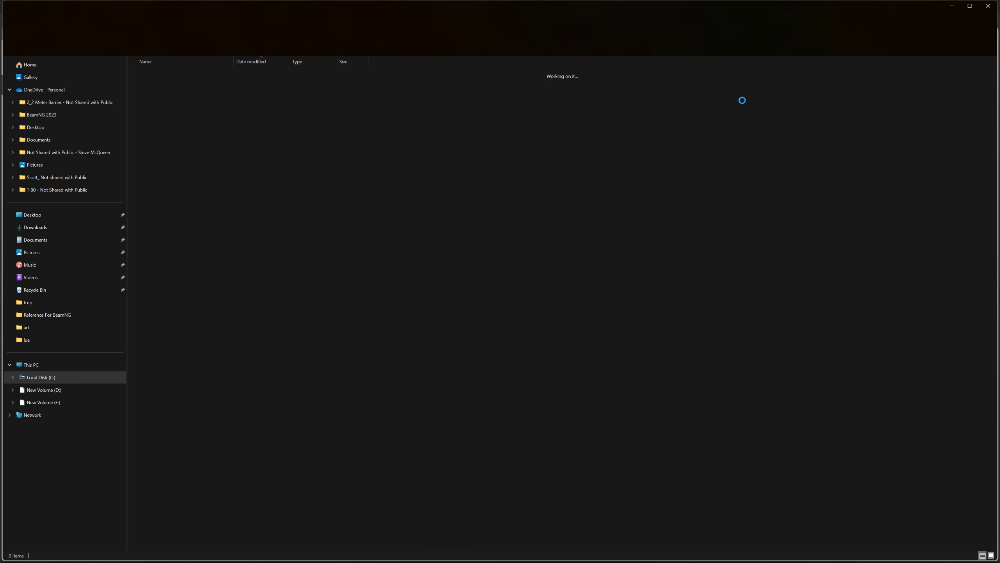
double_click(154, 85)
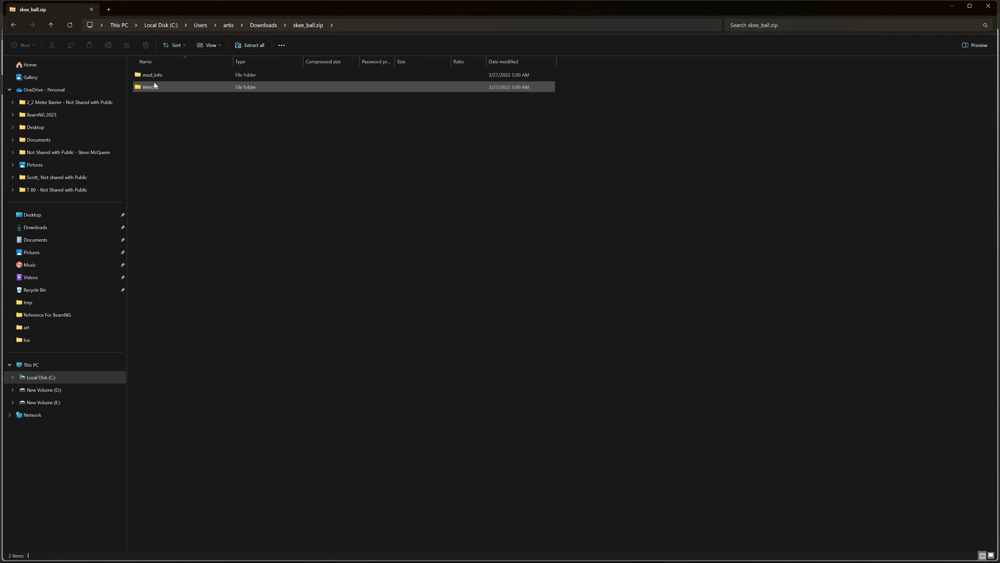
double_click(156, 87)
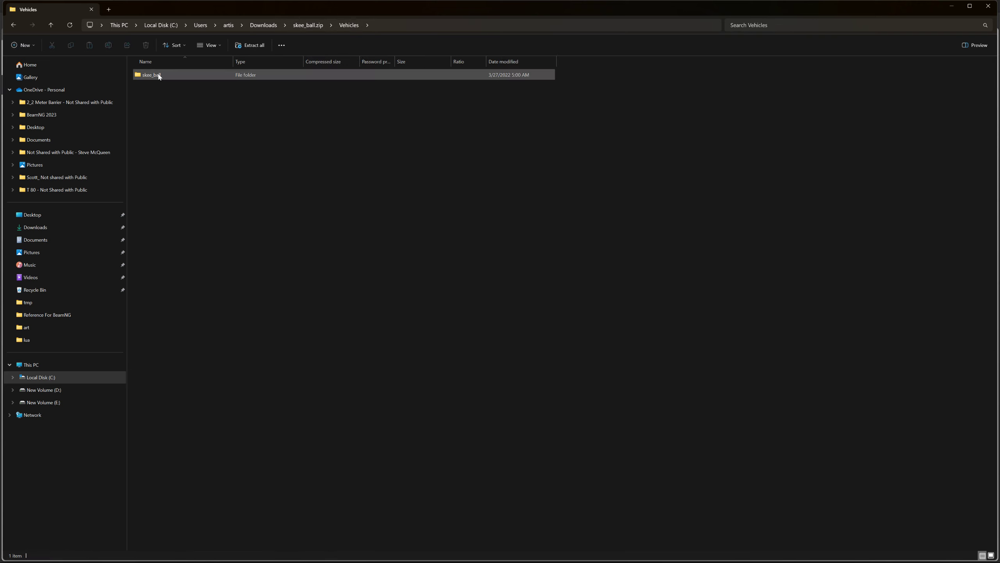
double_click(155, 76)
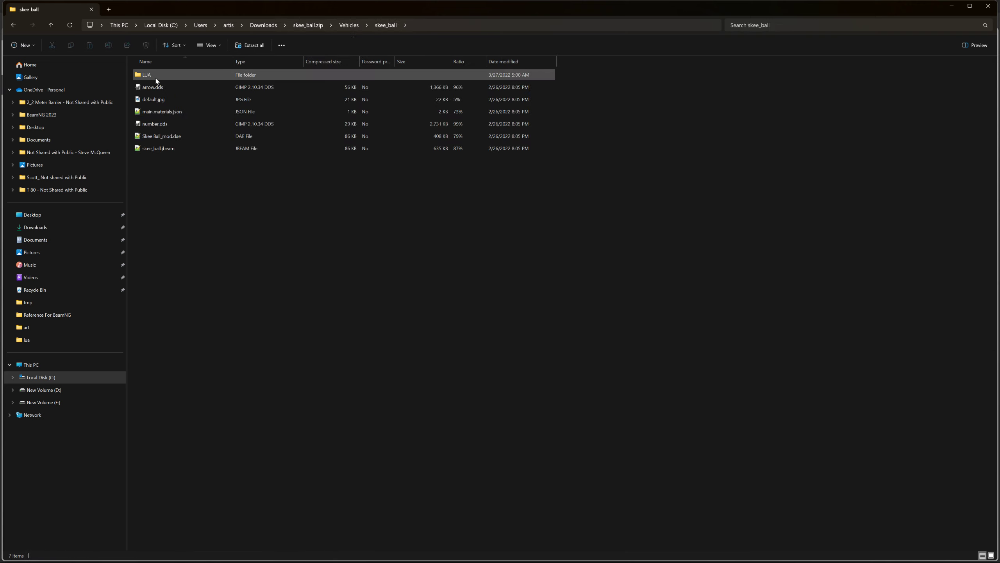
double_click(156, 80)
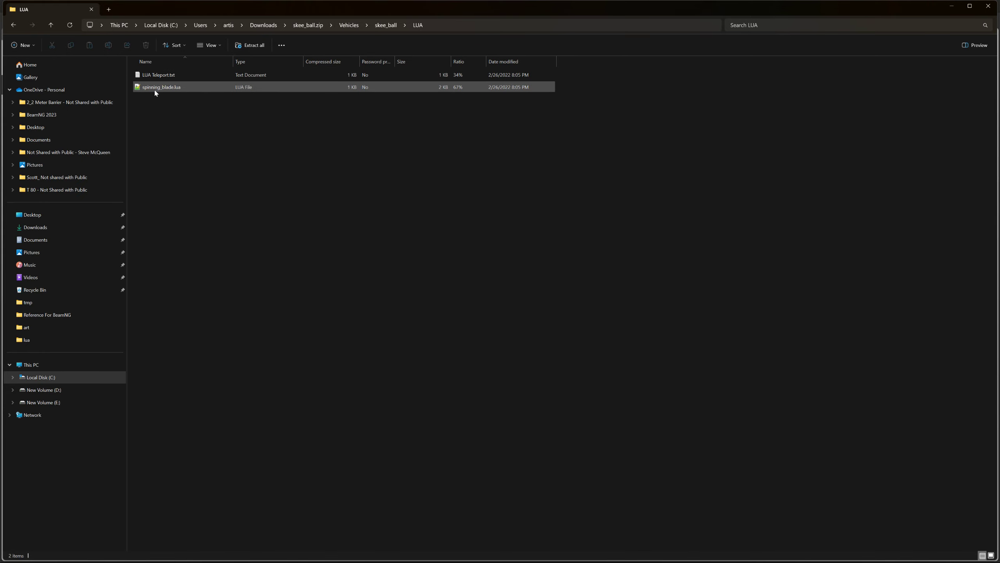
Open spinning_blade.lua in Notepad++, inspect the thruster toggle code on line 20, then close it
double_click(160, 87)
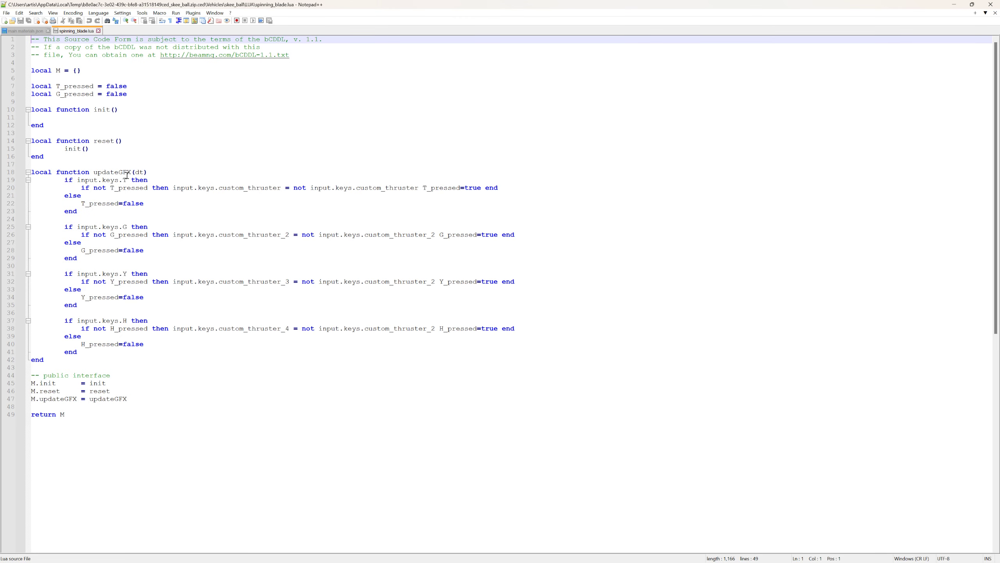
left_click_drag(81, 188, 507, 189)
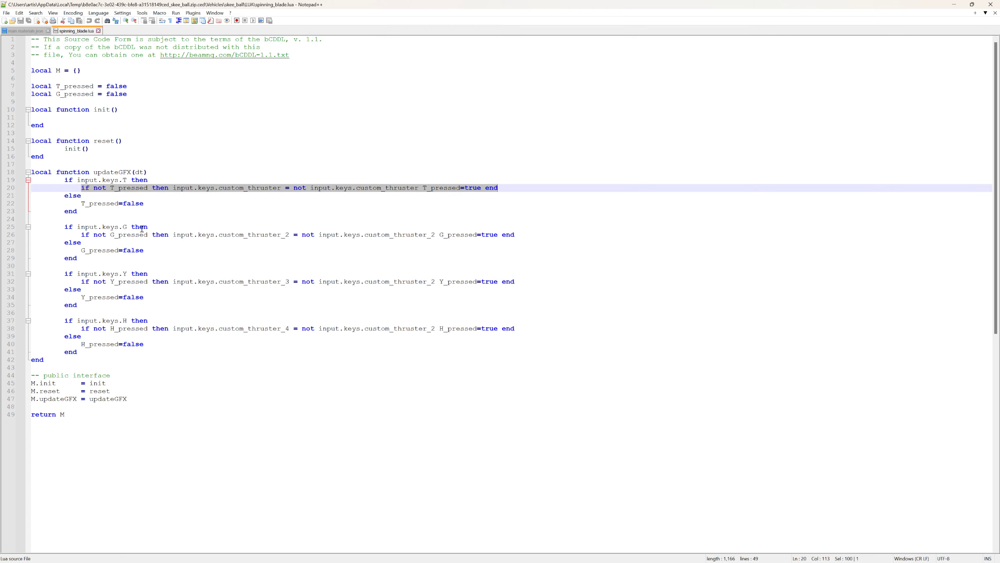
left_click(433, 230)
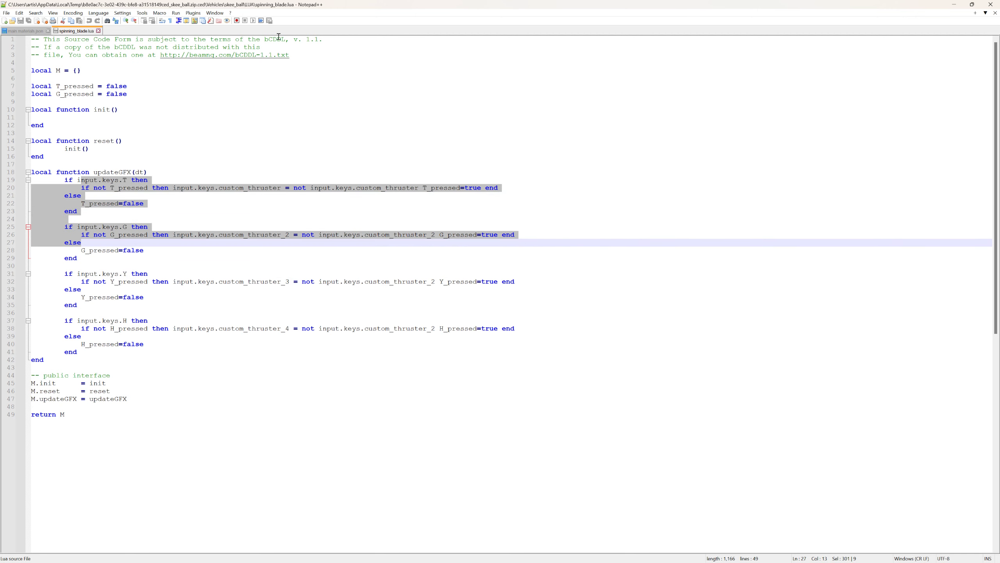
left_click(98, 30)
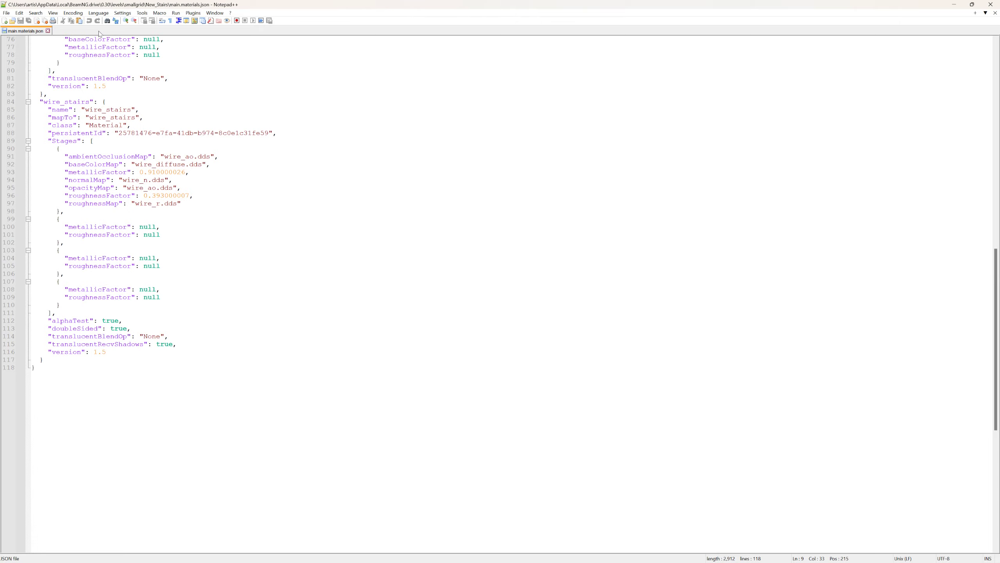
Close the editor, go up to the archive's Vehicles folder and copy the skee_ball folder
left_click(992, 4)
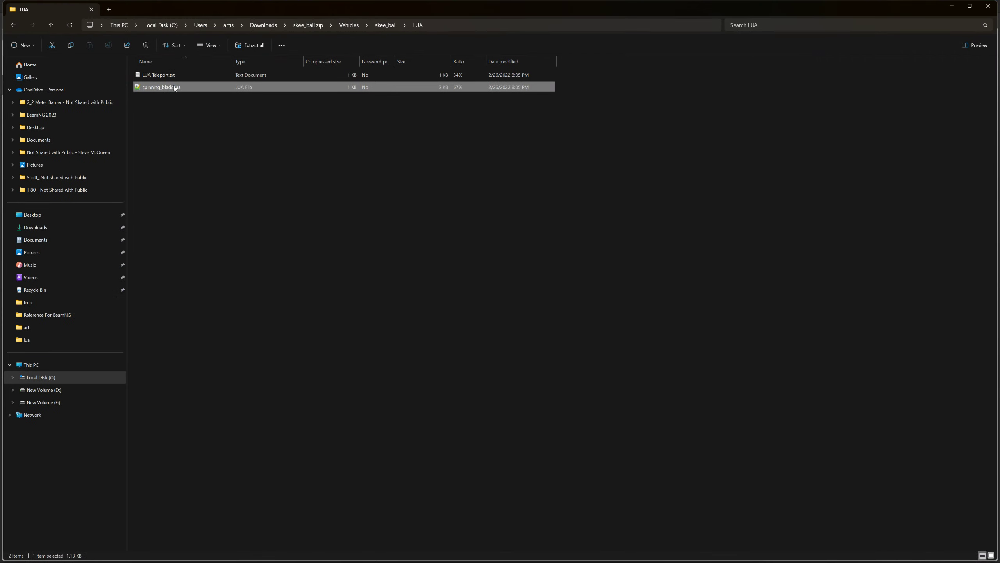
left_click(384, 25)
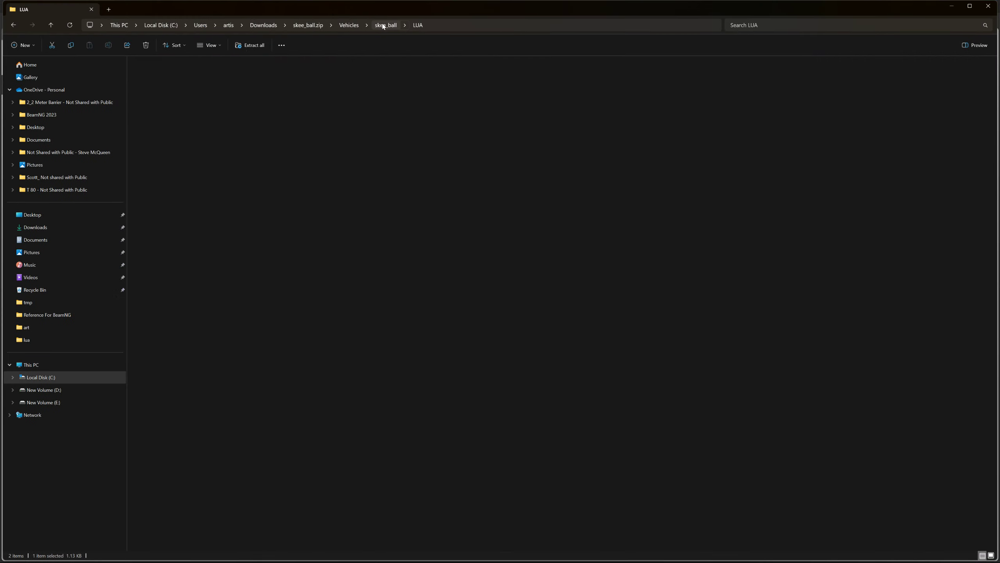
left_click(349, 26)
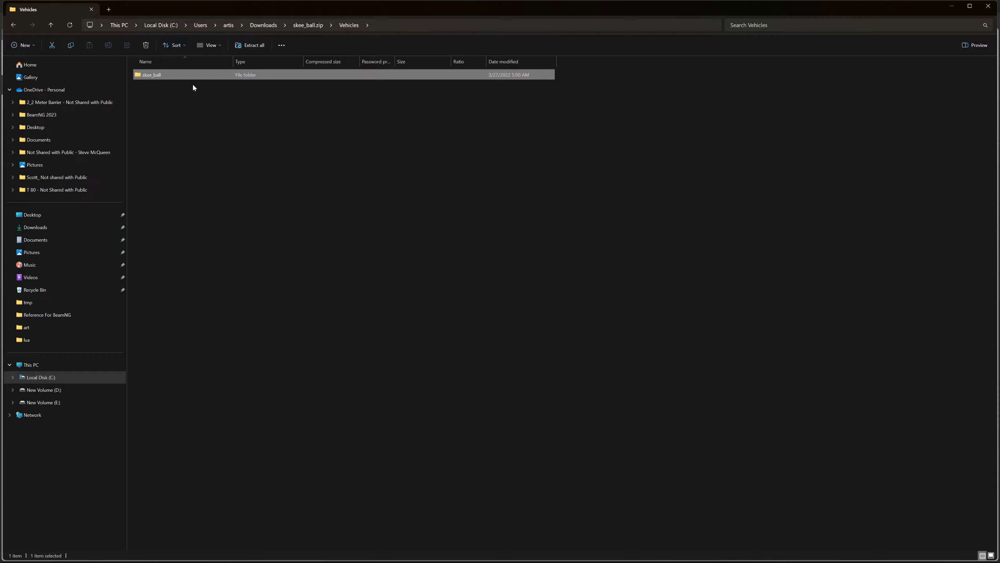
right_click(169, 78)
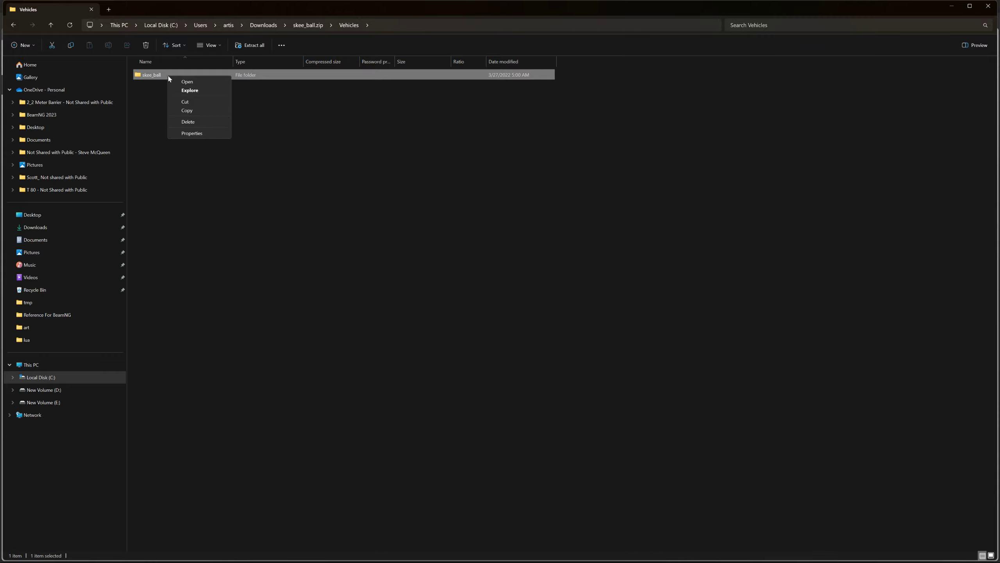
left_click(187, 111)
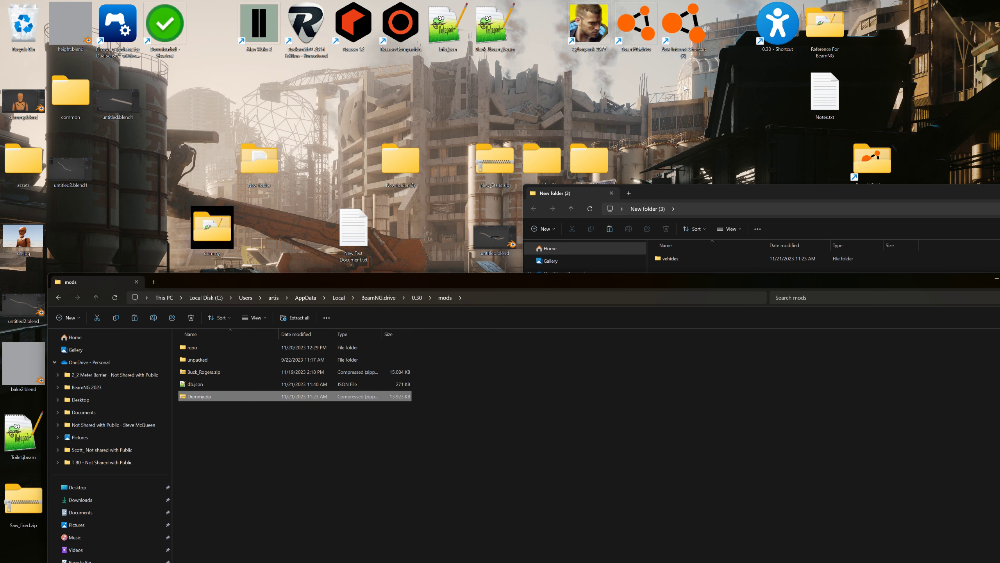
Paste skee_ball into the BeamNG.drive 0.30 vehicles folder, verify its contents, and close the window
double_click(770, 24)
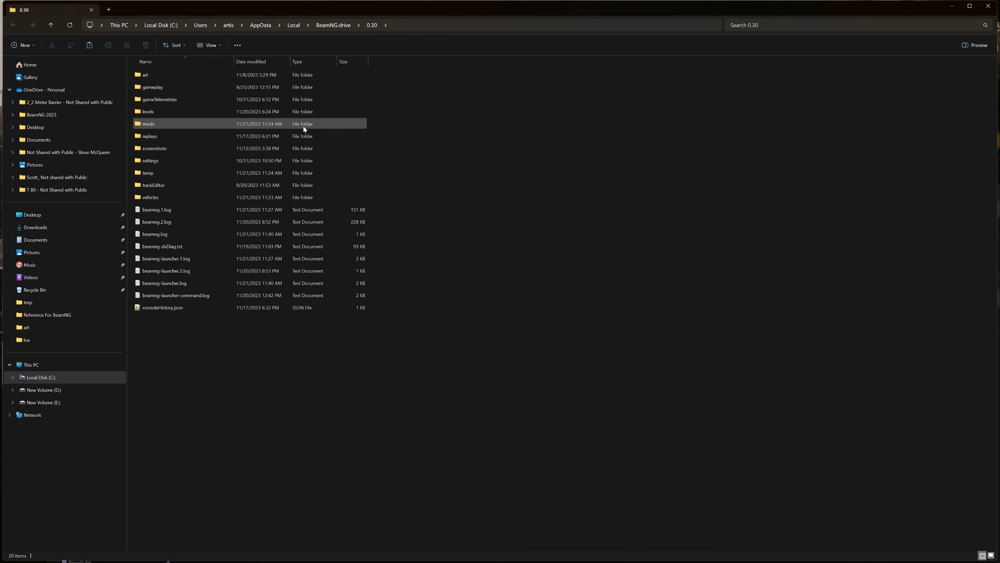
double_click(163, 197)
right_click(167, 170)
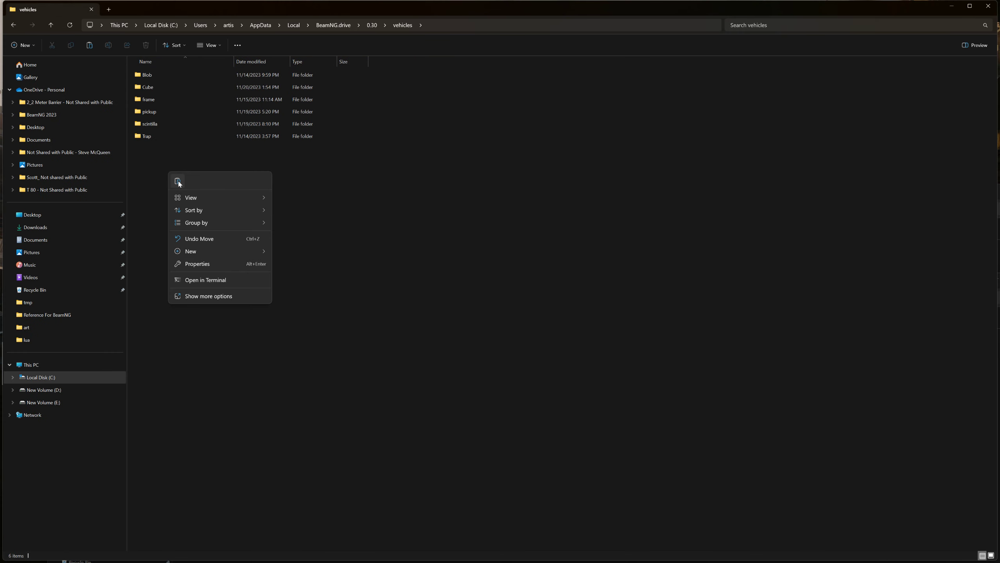
left_click(178, 181)
double_click(158, 149)
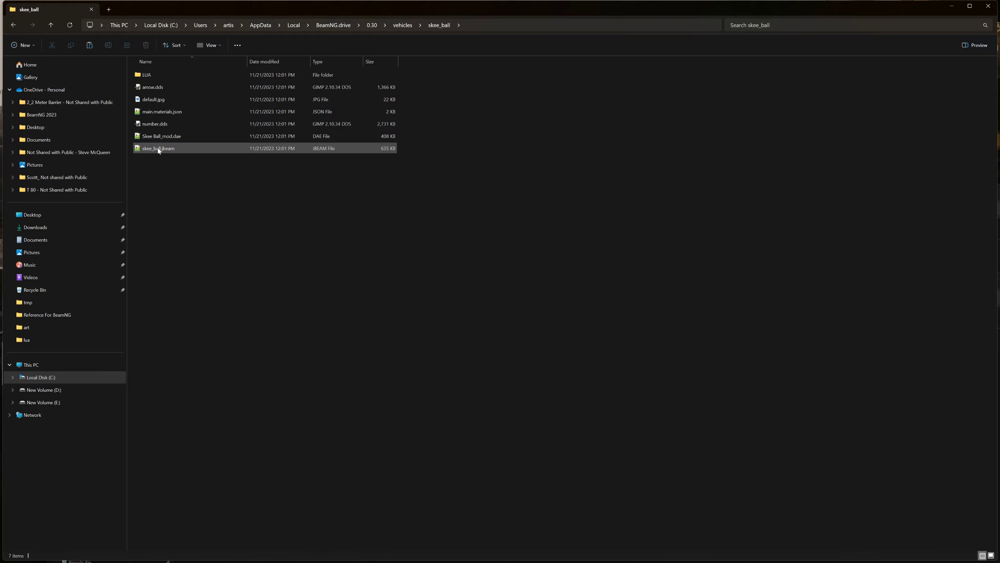
left_click(403, 25)
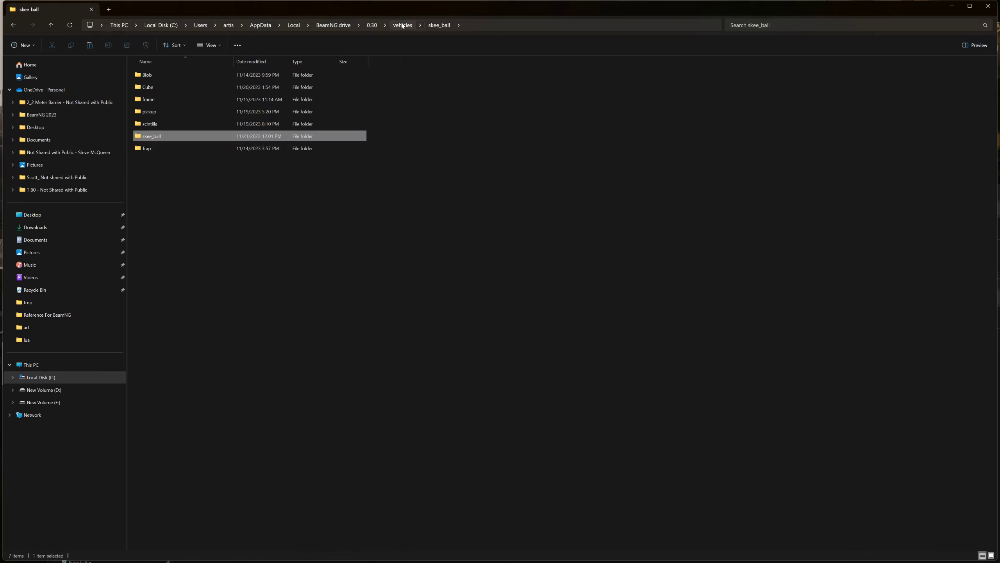
left_click(989, 6)
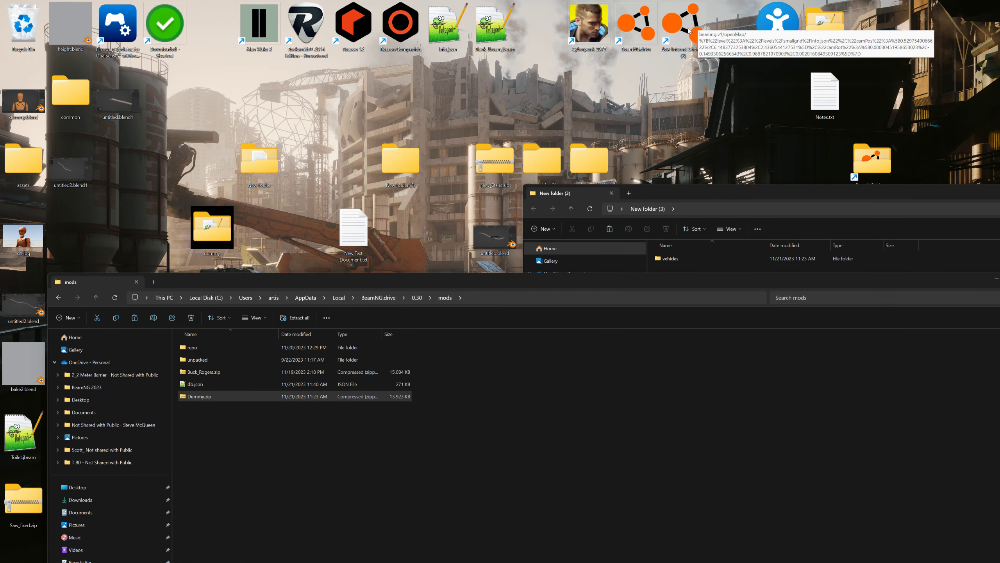
Restore the BeamNG.drive window, raise the system volume and bring up the game menus
mouse_move(665, 555)
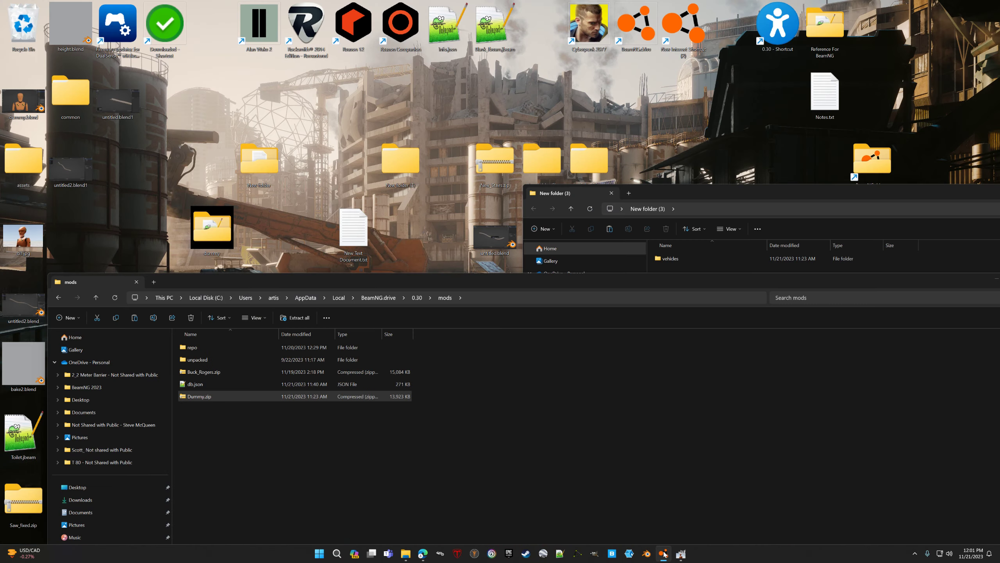
left_click(664, 554)
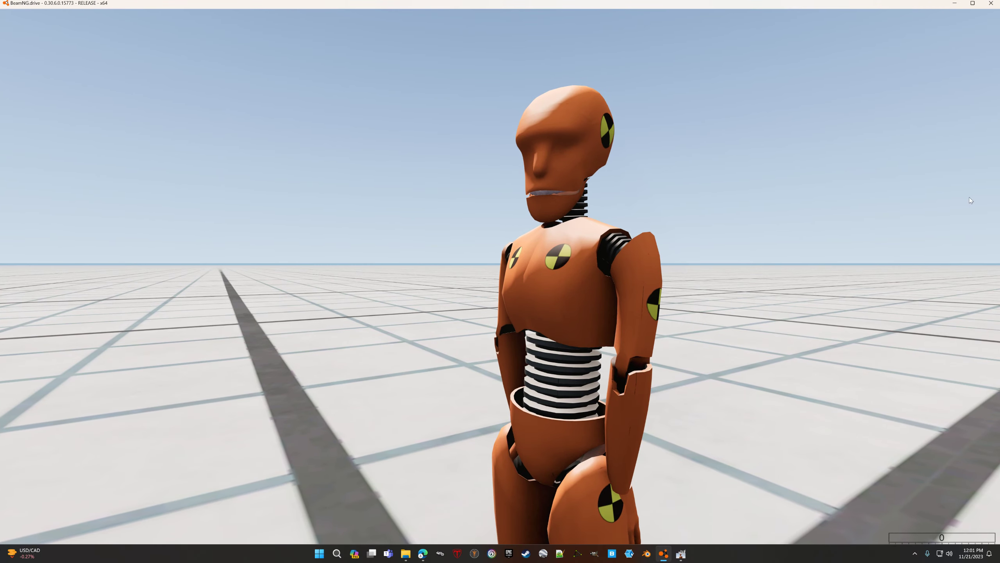
left_click(991, 3)
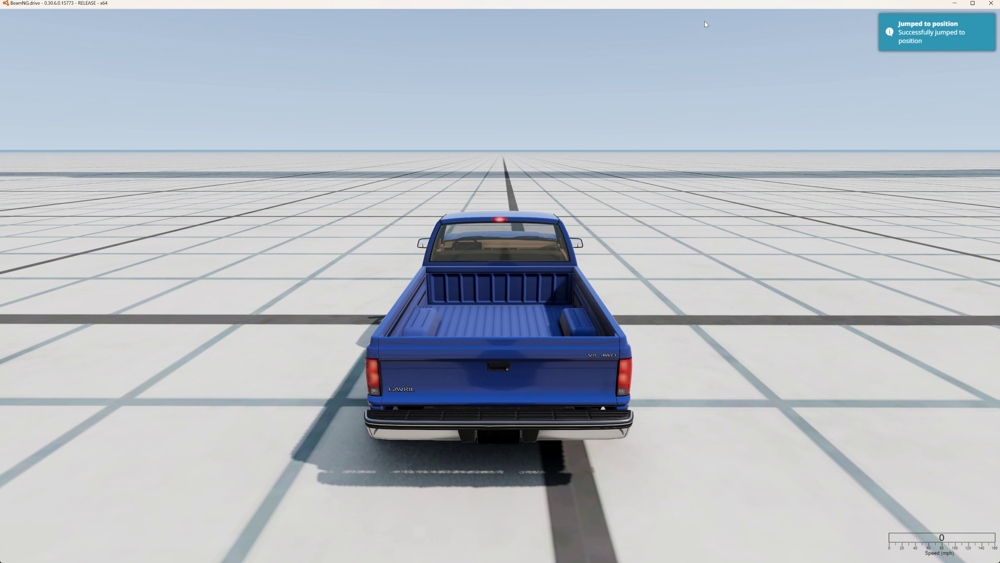
key("XF86AudioRaiseVolume")
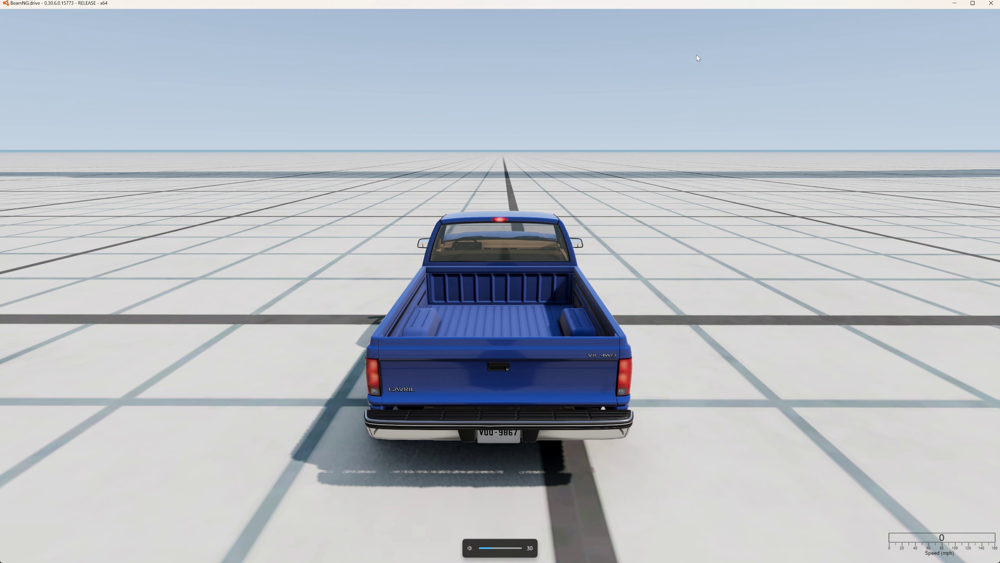
key("Escape")
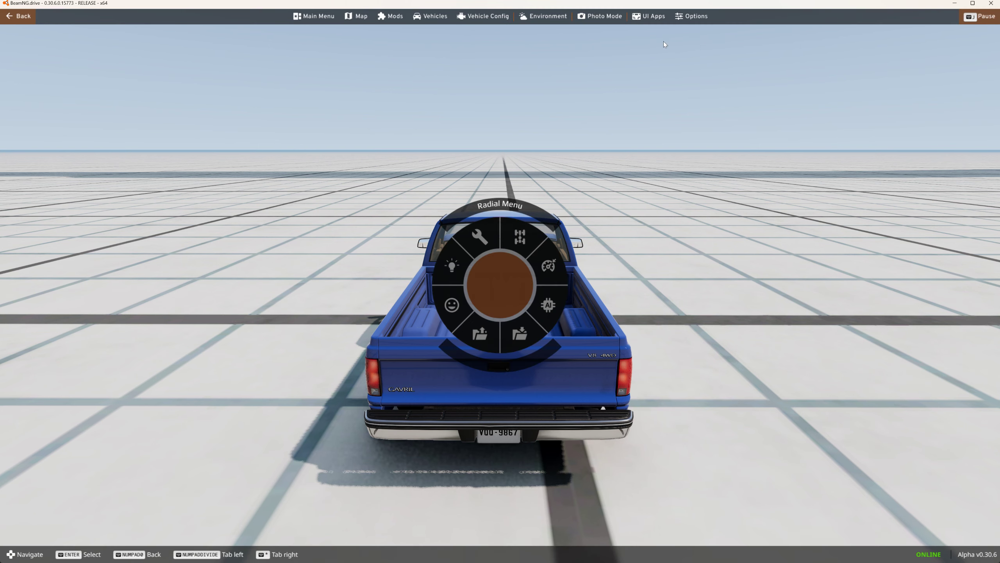
Pick skee_ball in the vehicle selector and spawn it as a new vehicle
left_click(326, 22)
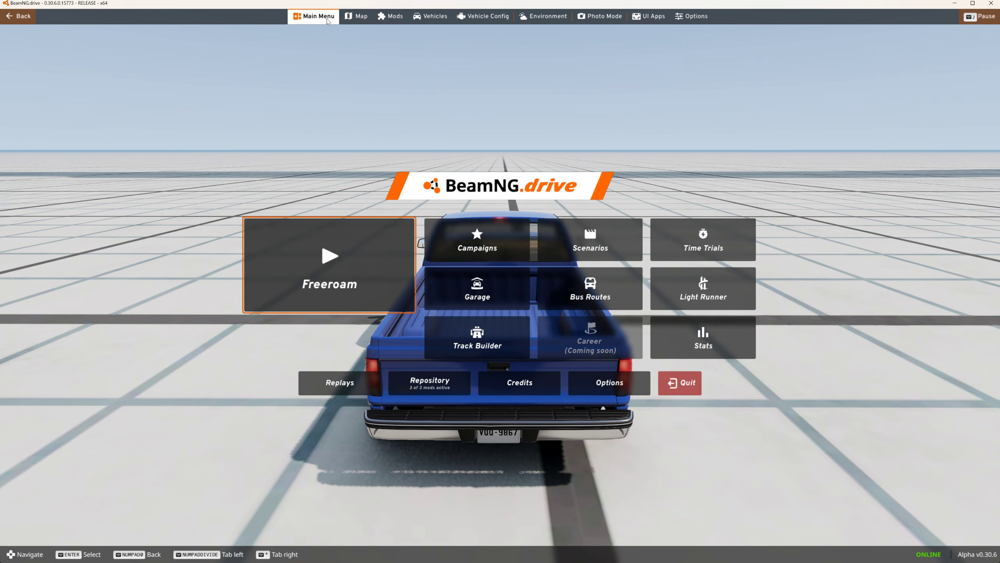
left_click(434, 16)
scroll(603, 301, "down", 5)
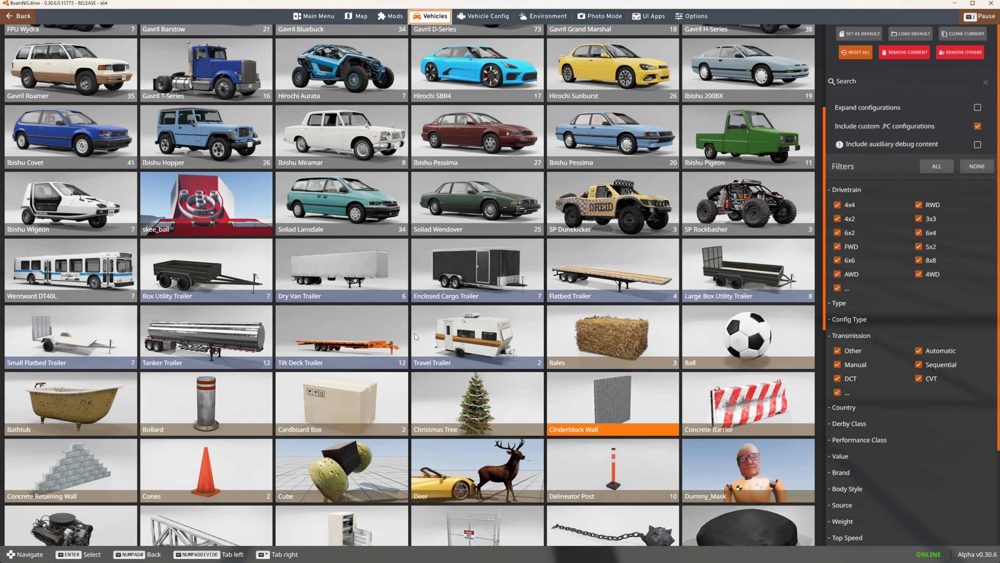
key("Return")
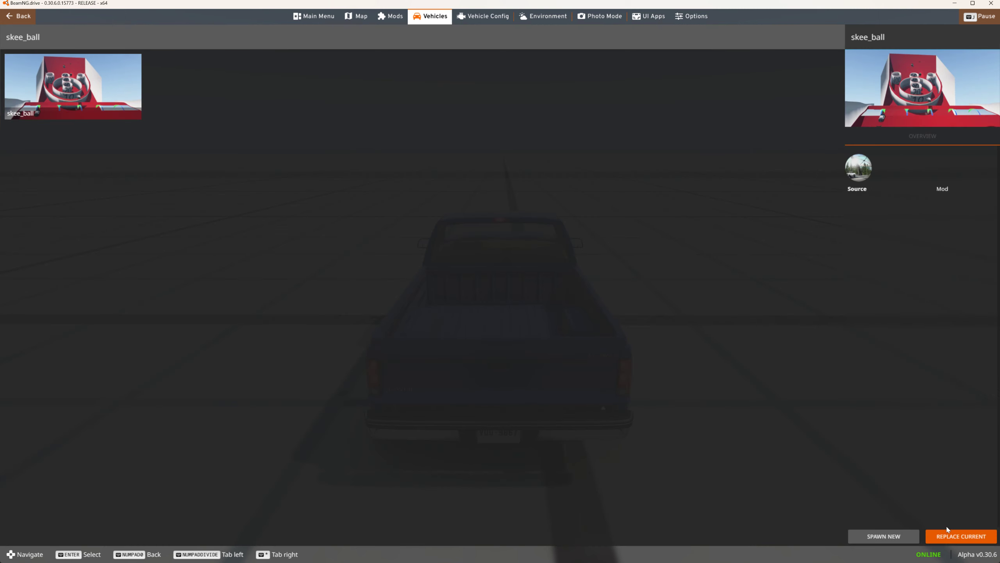
left_click(901, 536)
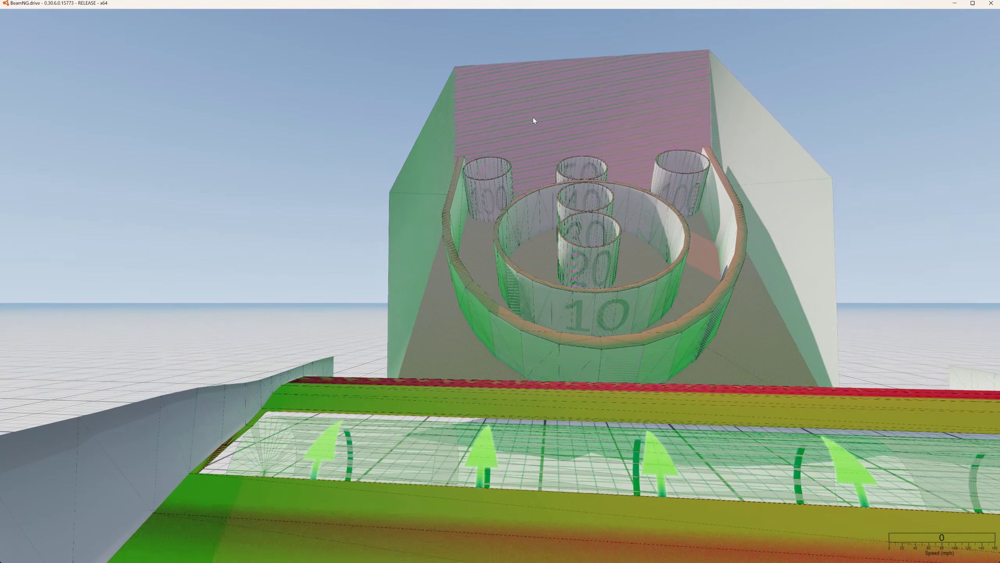
Switch to normal rendering, pull two ramp nodes upward, and change to the chase camera
key("ctrl+m")
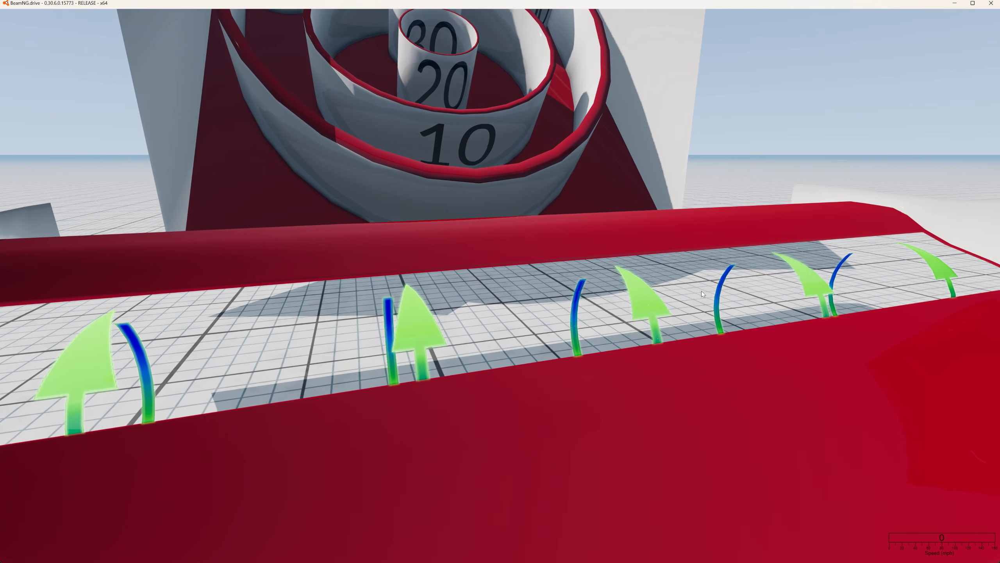
left_click_drag(686, 326, 400, 50)
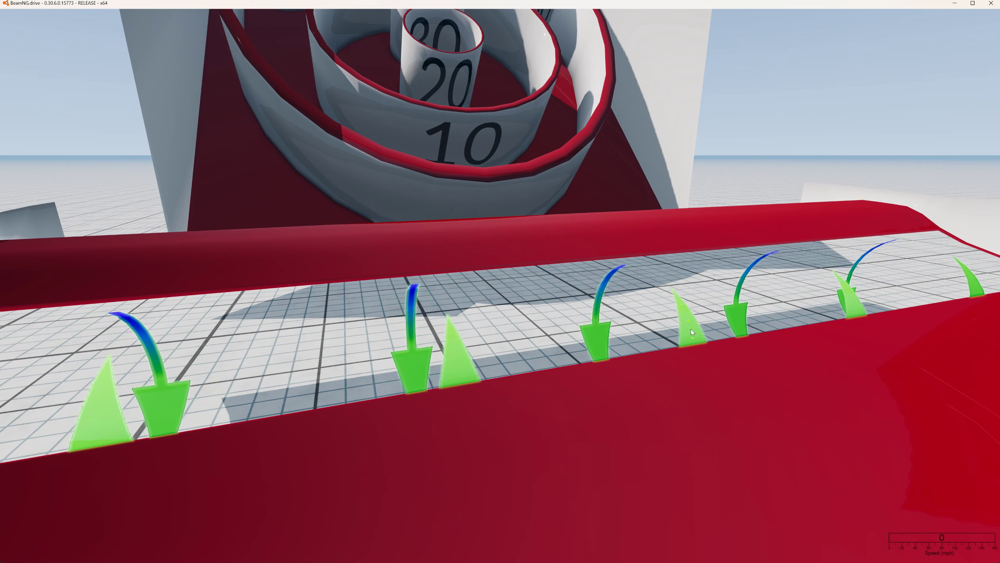
left_click_drag(691, 328, 686, 318)
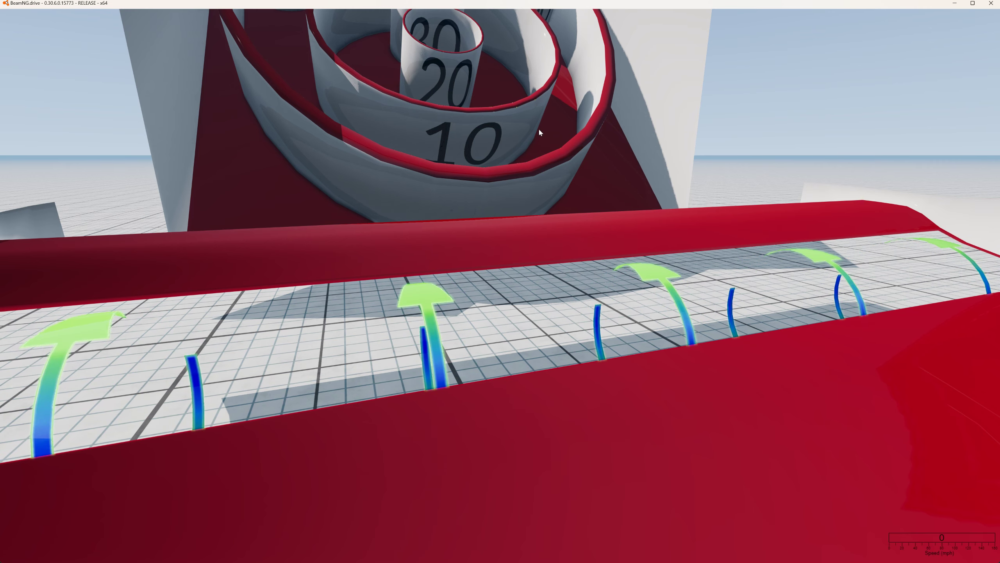
scroll(500, 281, "down", 10)
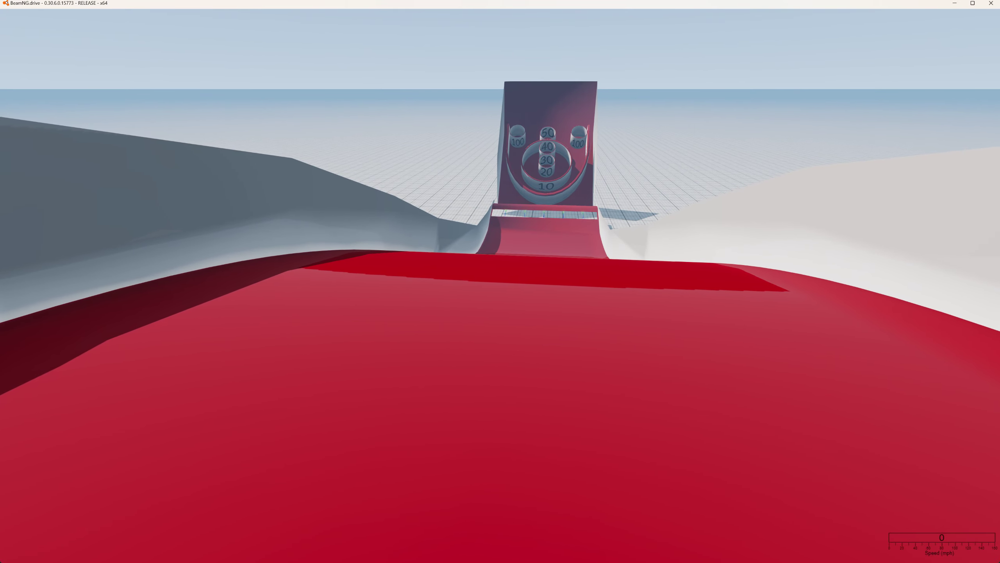
key("c")
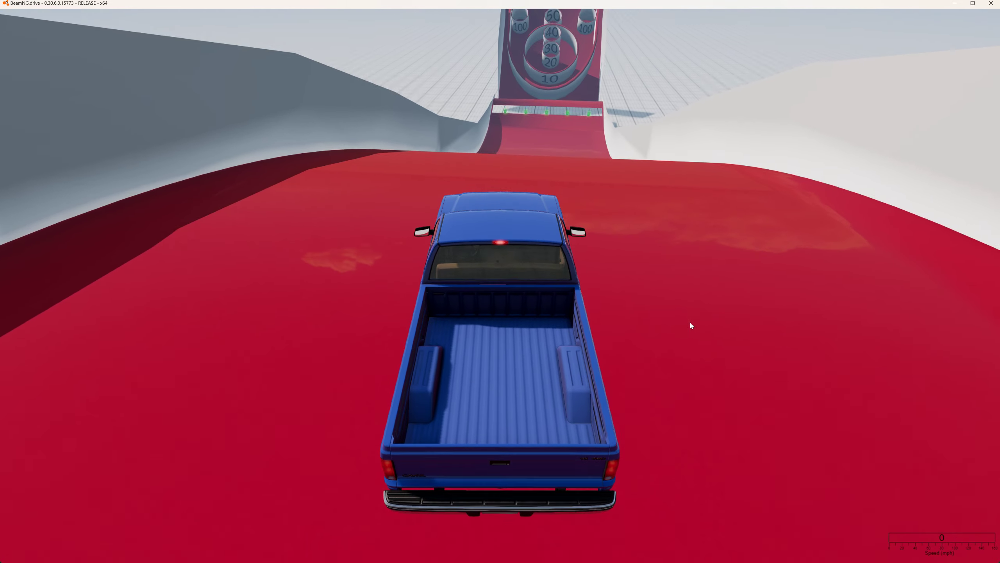
Replace the pickup with the FPU Wydra from the vehicle selector
key("e")
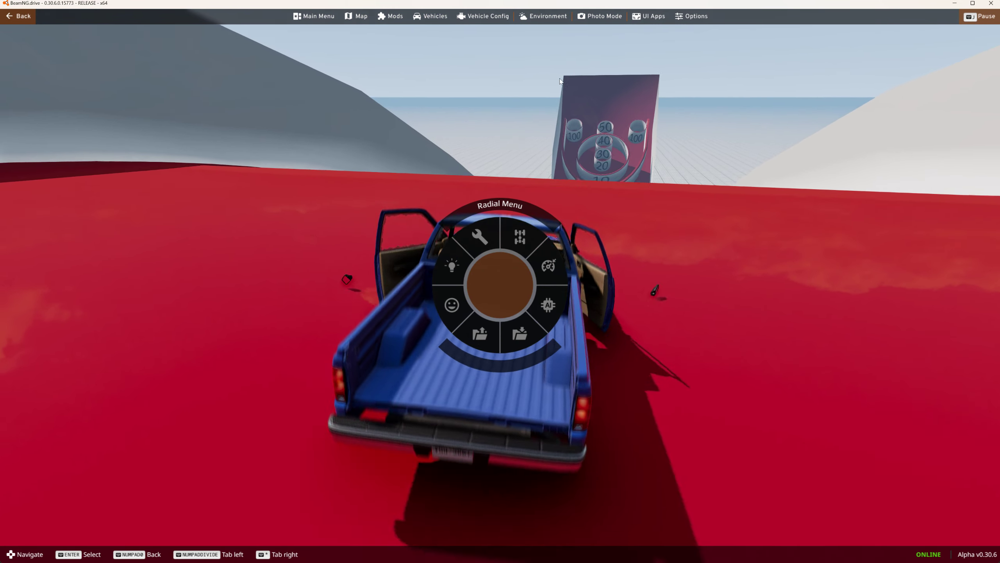
left_click(437, 19)
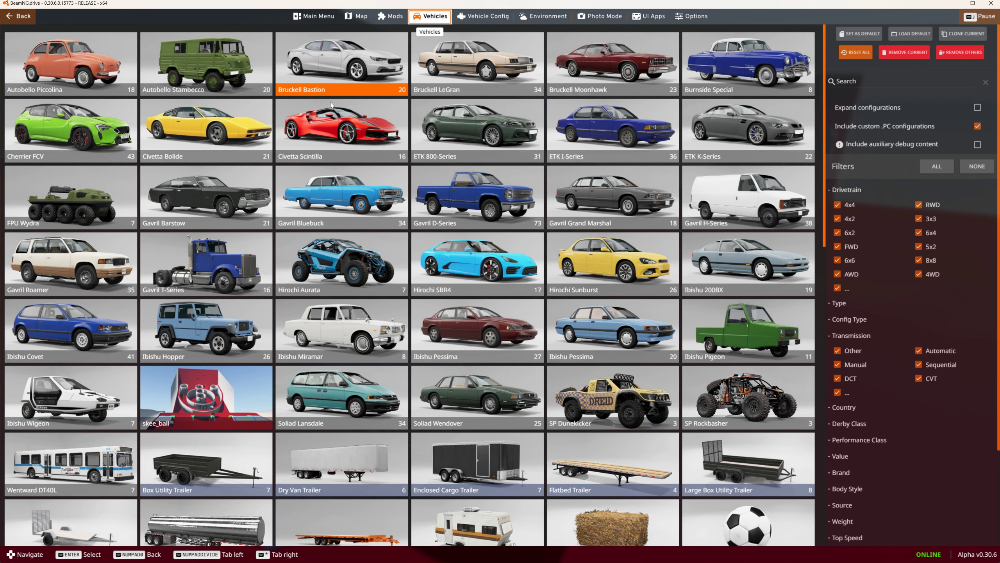
double_click(93, 203)
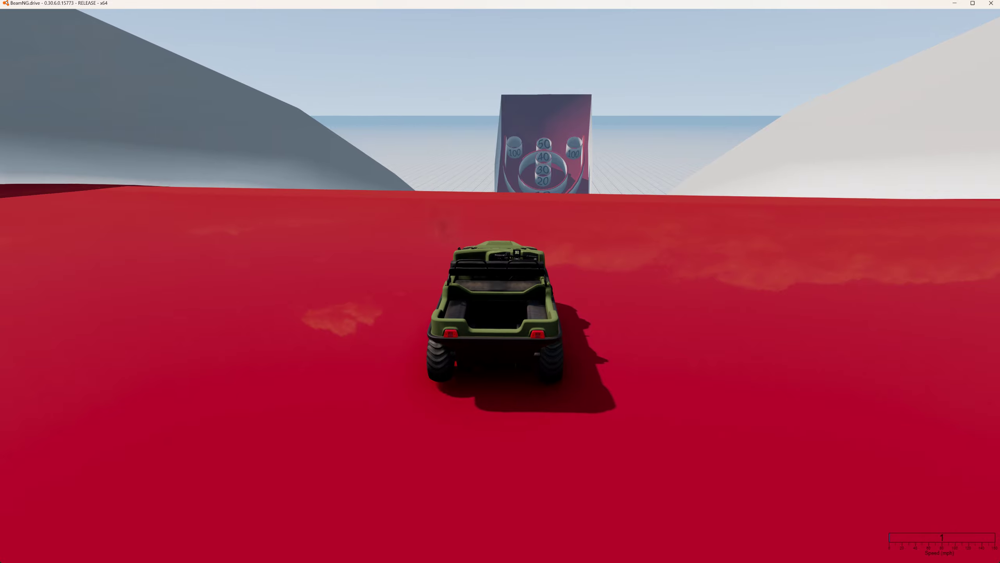
Drive the Wydra toward the ramp, brake, and reopen the vehicle selector
key("Up")
key("Down")
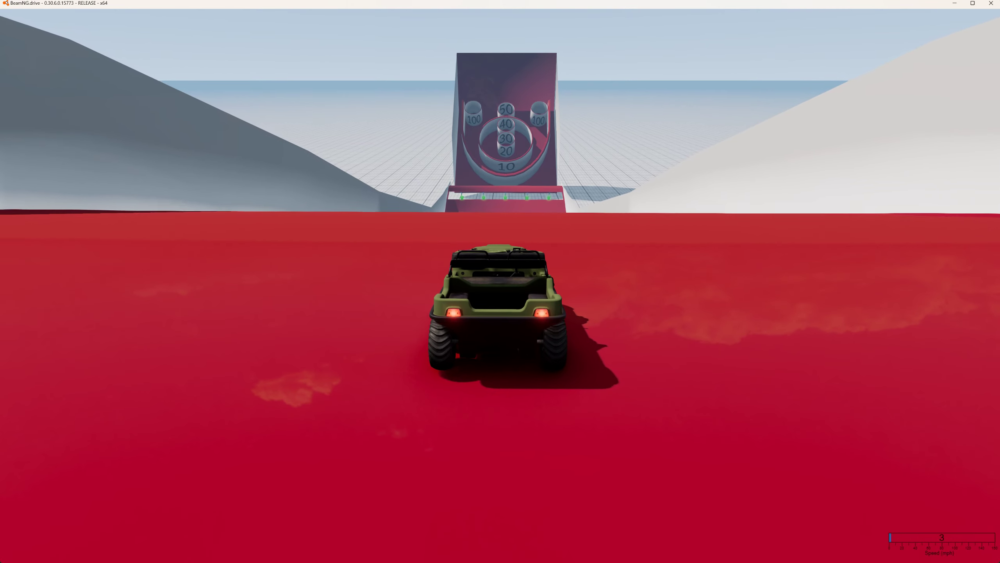
key("Escape")
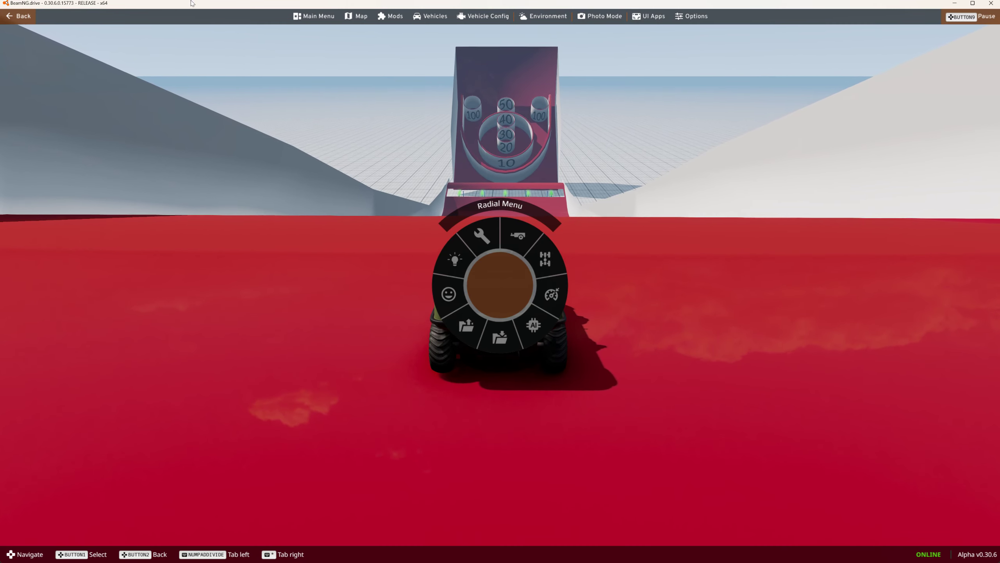
left_click(434, 19)
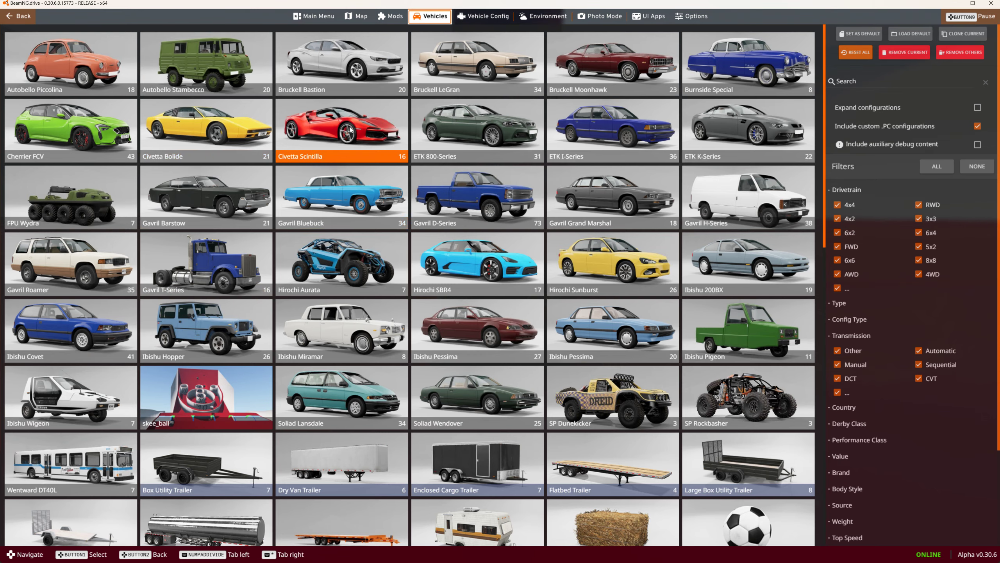
Swap in the Civetta Scintilla Off-Road (DCT) and accelerate it up the ramp
left_click(350, 125)
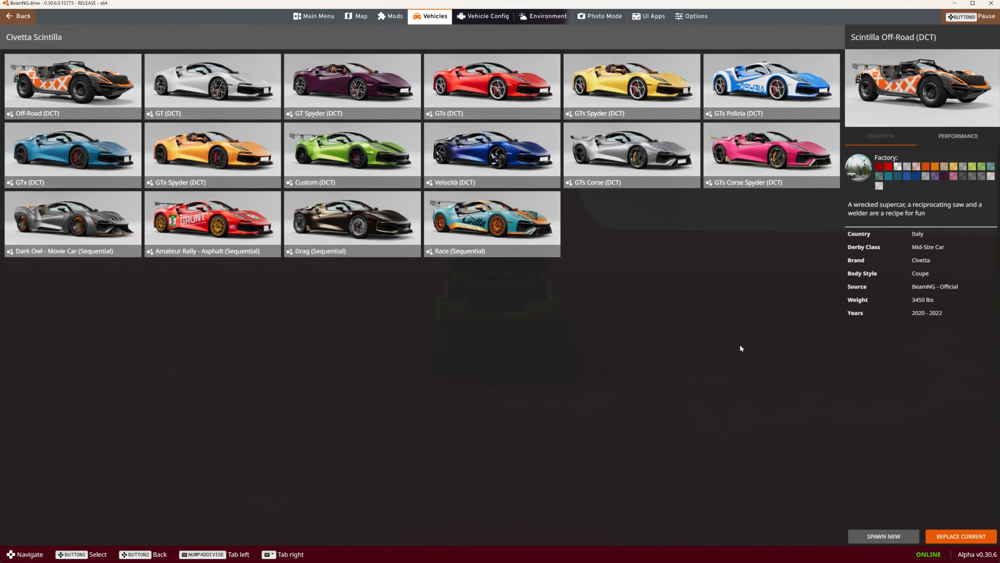
left_click(937, 536)
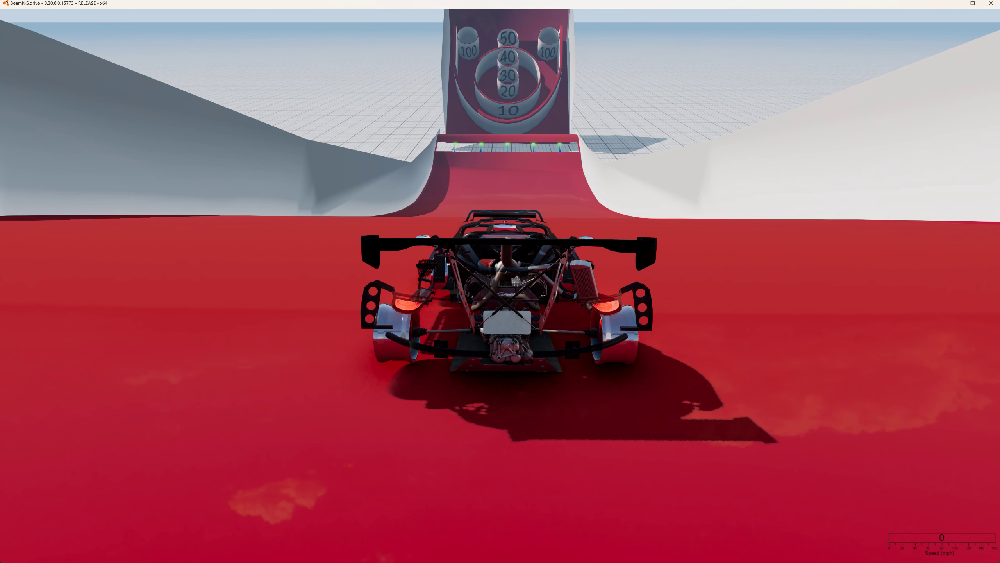
key("w")
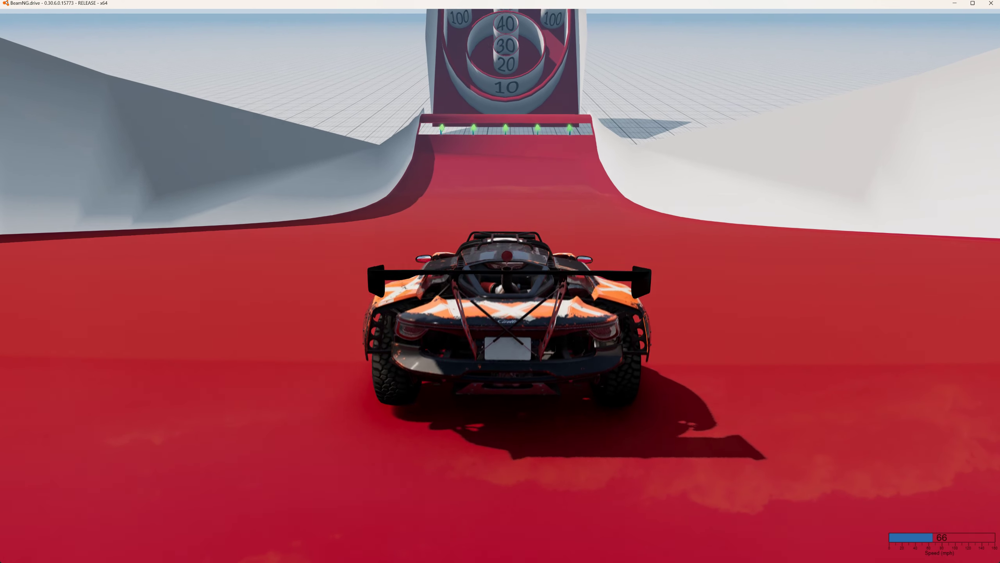
key("w")
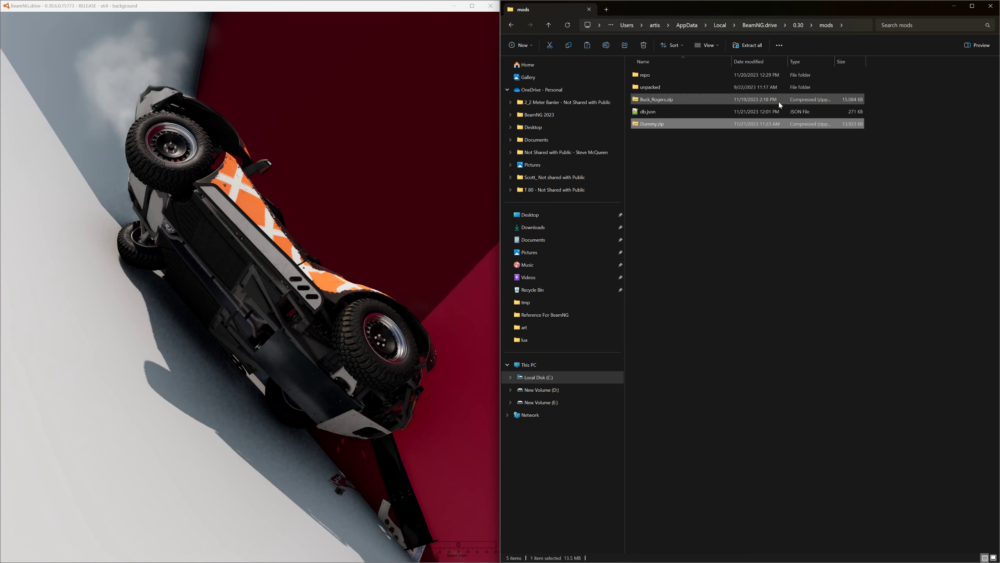
Navigate from the 0.30 user folder into vehicles > skee_ball in File Explorer
left_click(798, 26)
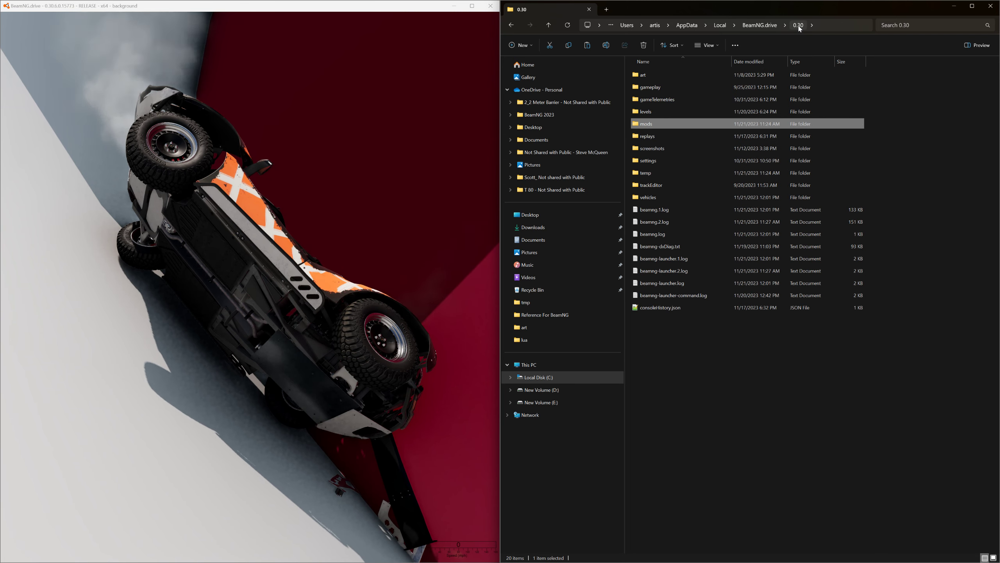
double_click(655, 193)
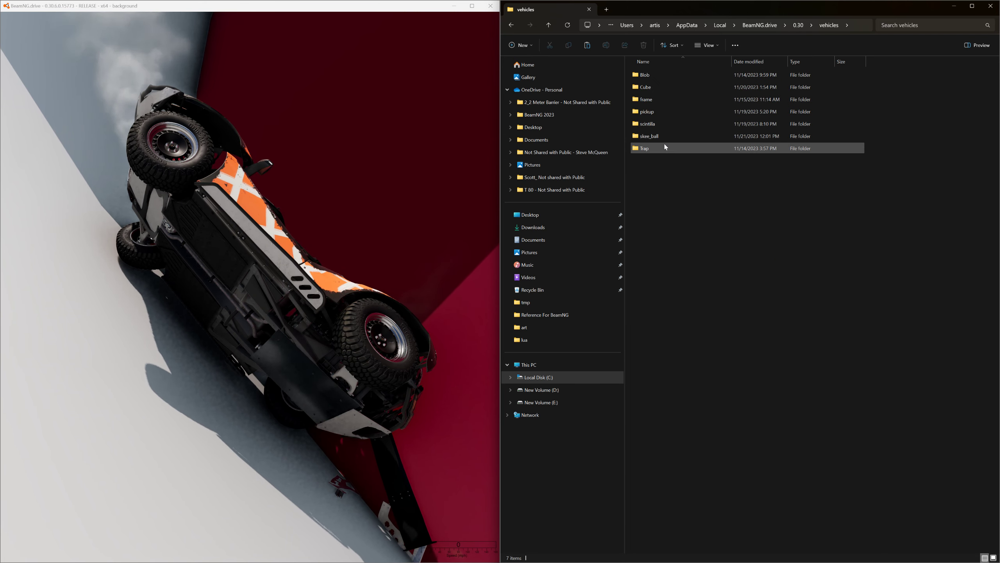
left_click(394, 176)
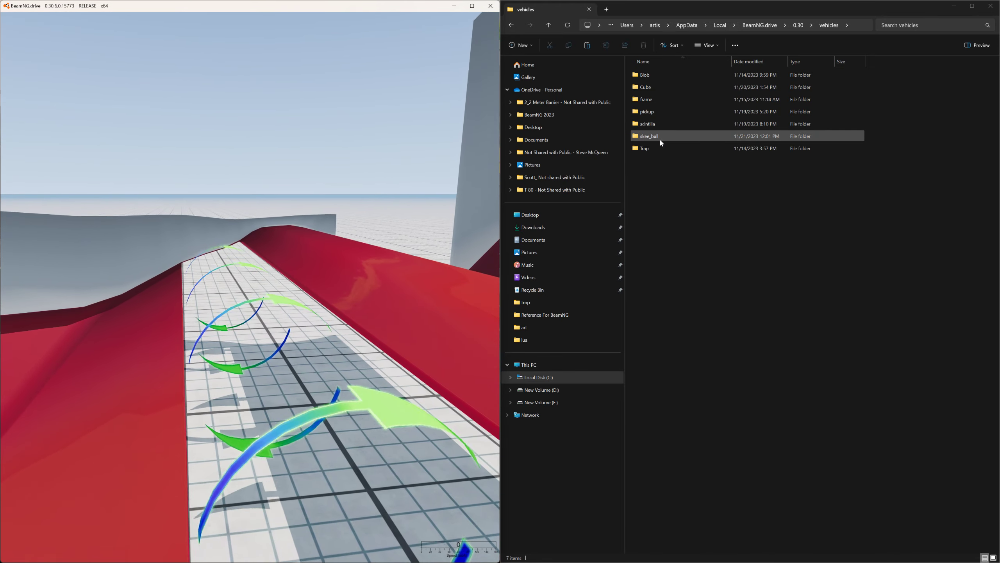
double_click(661, 138)
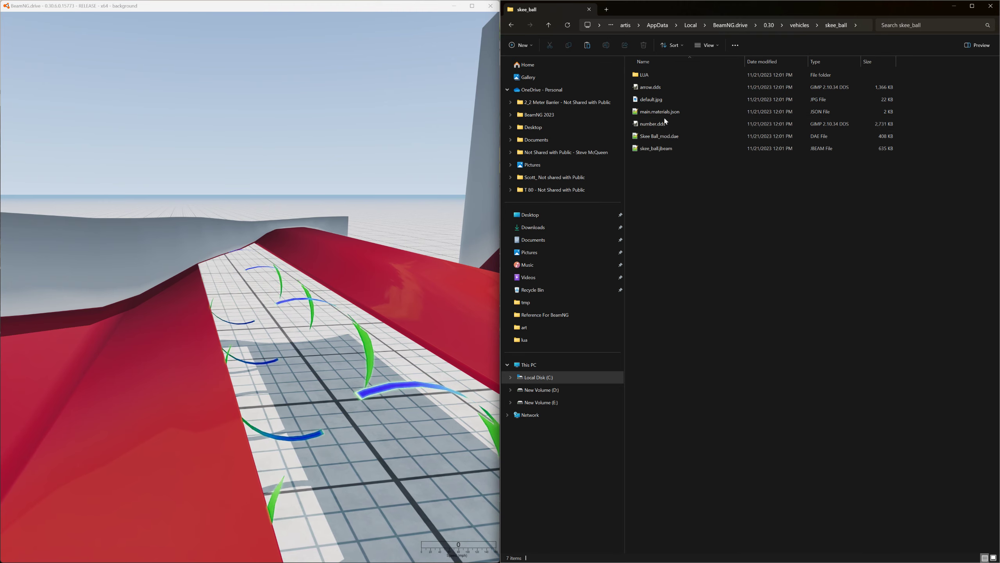
Launch NodeBEAM Editor and load skee_ball.jbeam into it
mouse_move(690, 560)
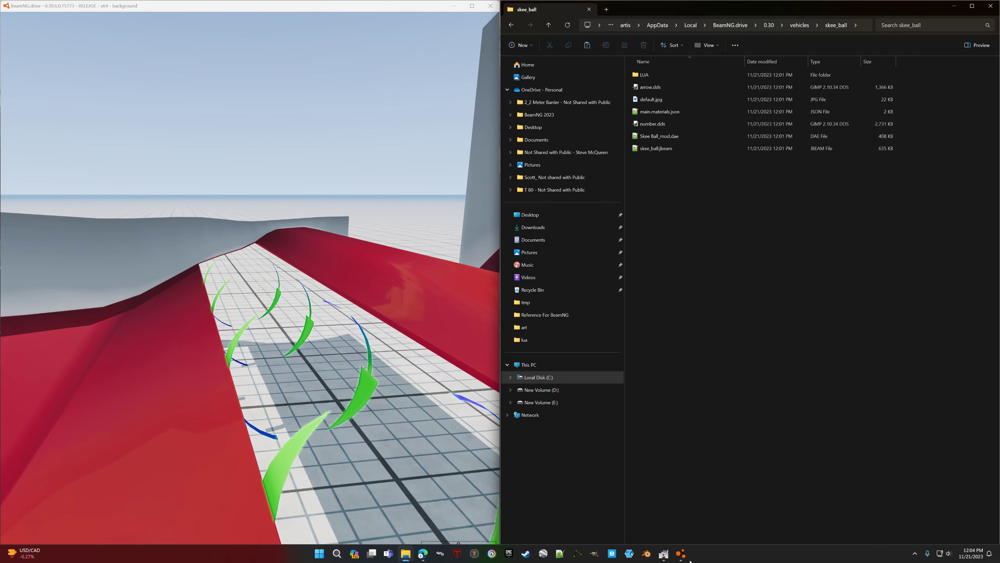
left_click(577, 559)
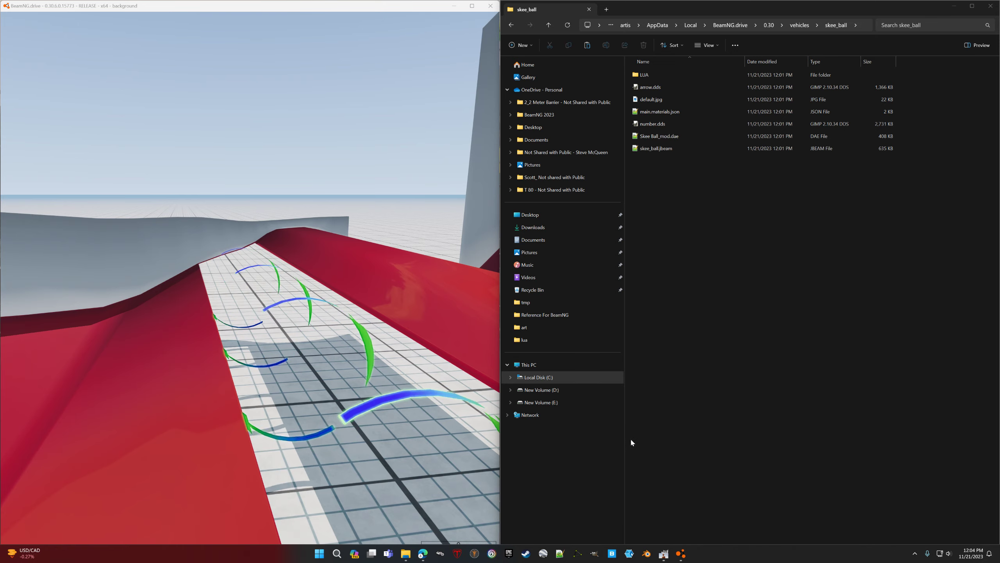
left_click_drag(655, 148, 499, 297)
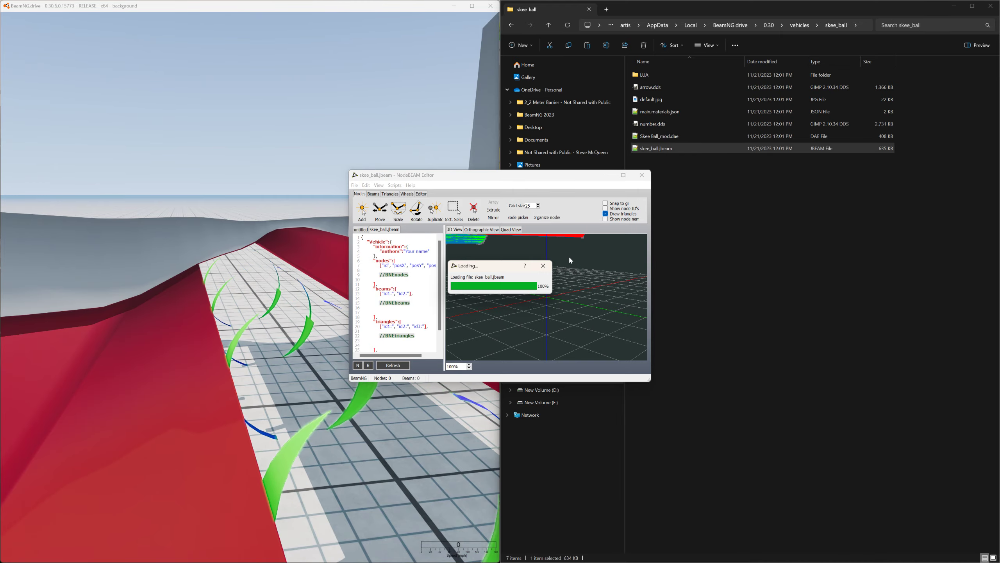
Show node ID labels on the skee_ball mesh, then restore NodeBEAM Editor to a smaller window
left_click(623, 176)
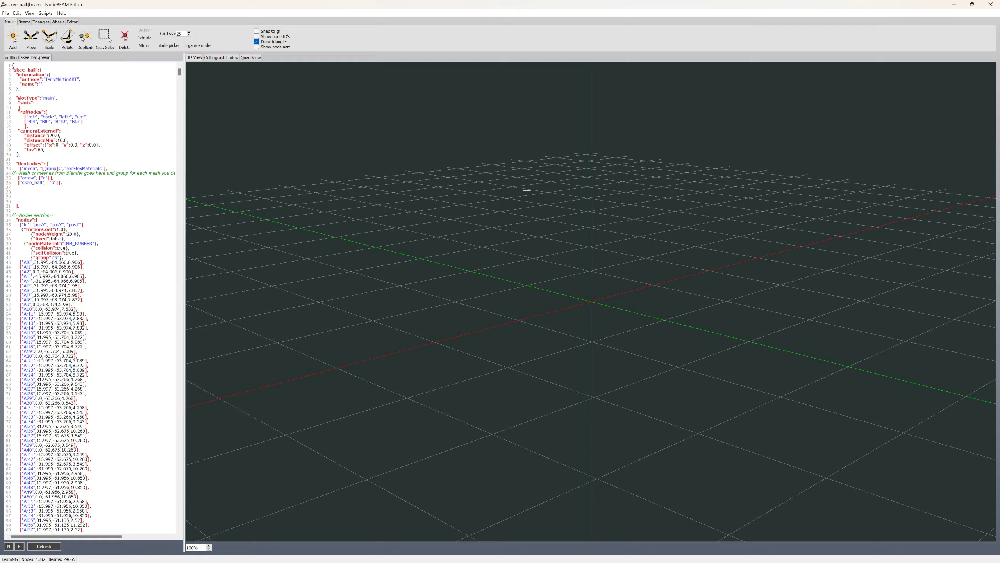
left_click_drag(527, 190, 651, 207)
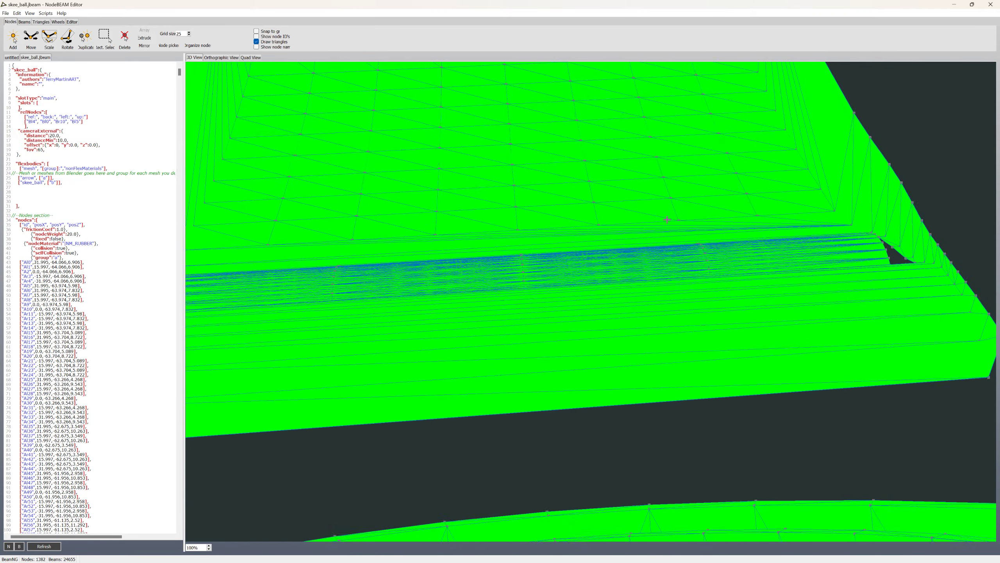
left_click(256, 47)
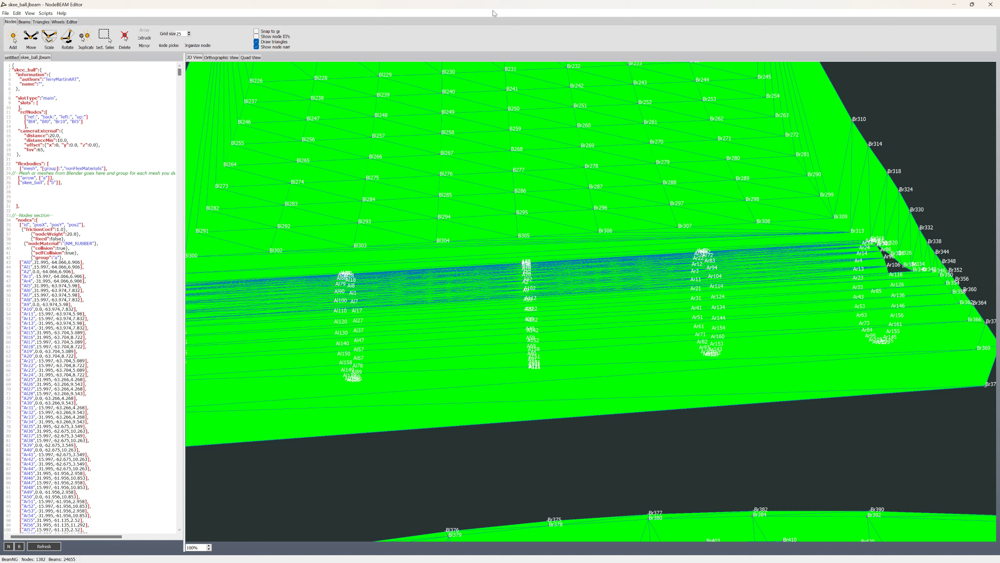
left_click_drag(527, 8, 451, 148)
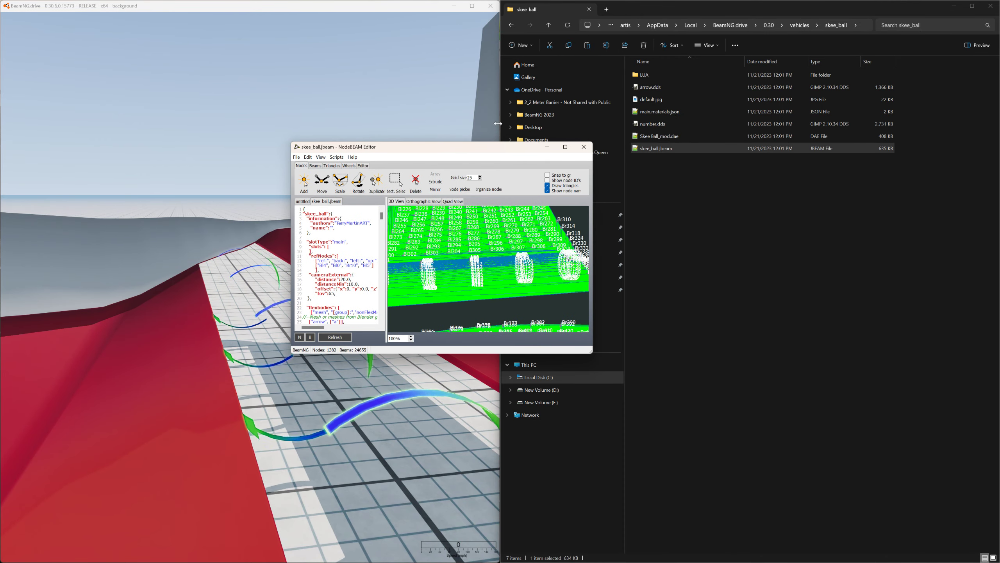
Open the Trap mod's Blank_Jbeam.jbeam in Notepad++ and copy its thrusters section
left_click(807, 26)
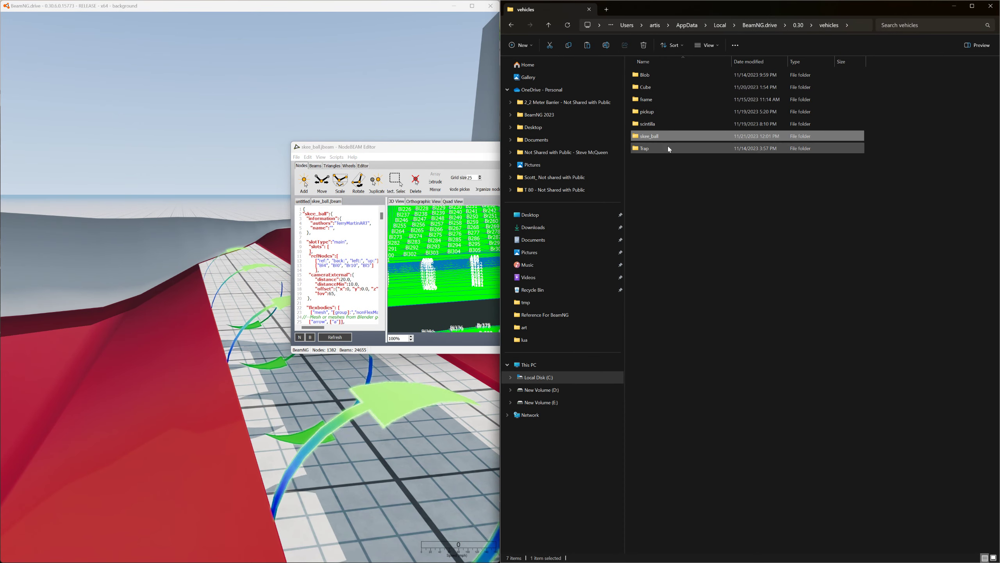
double_click(664, 150)
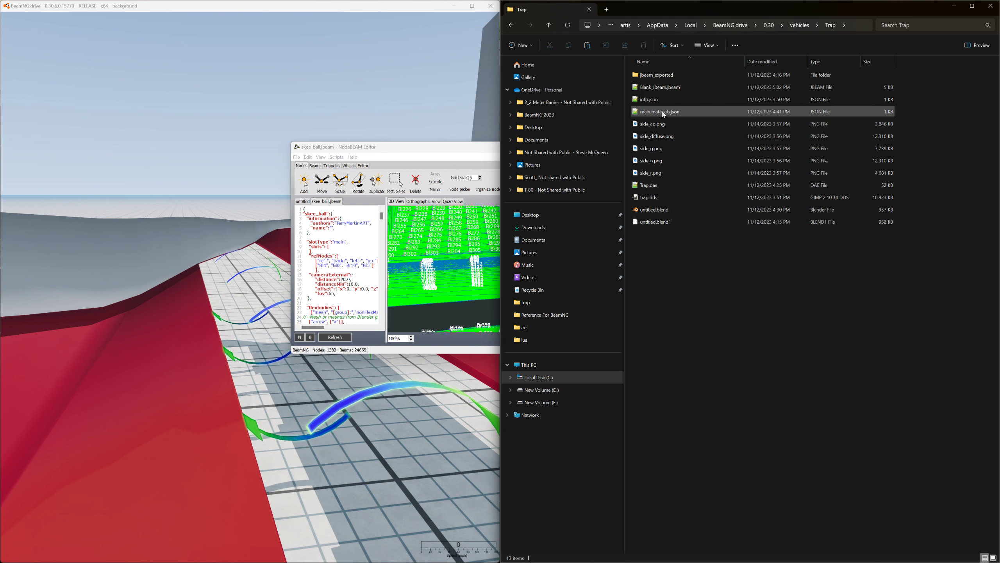
double_click(664, 88)
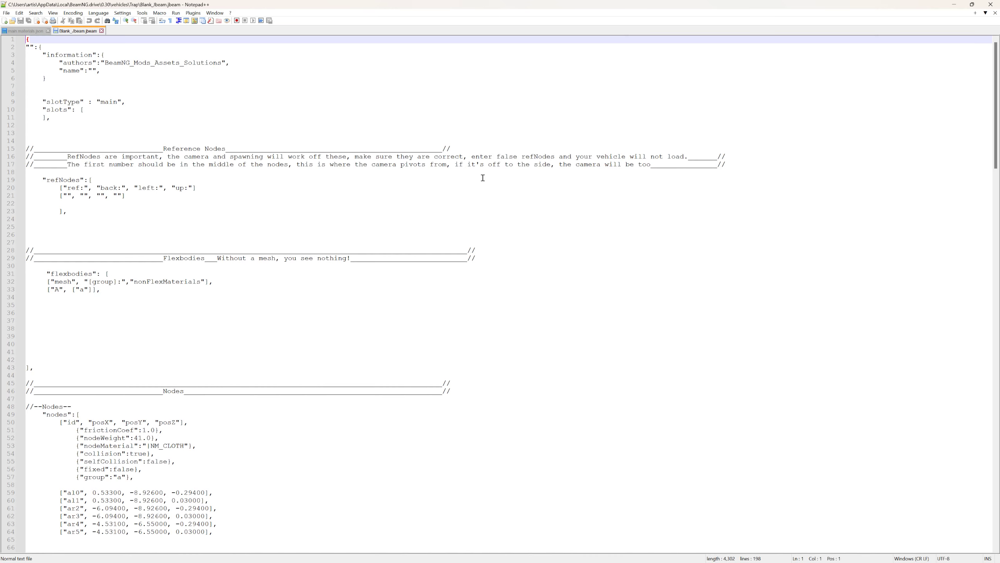
scroll(303, 313, "down", 18)
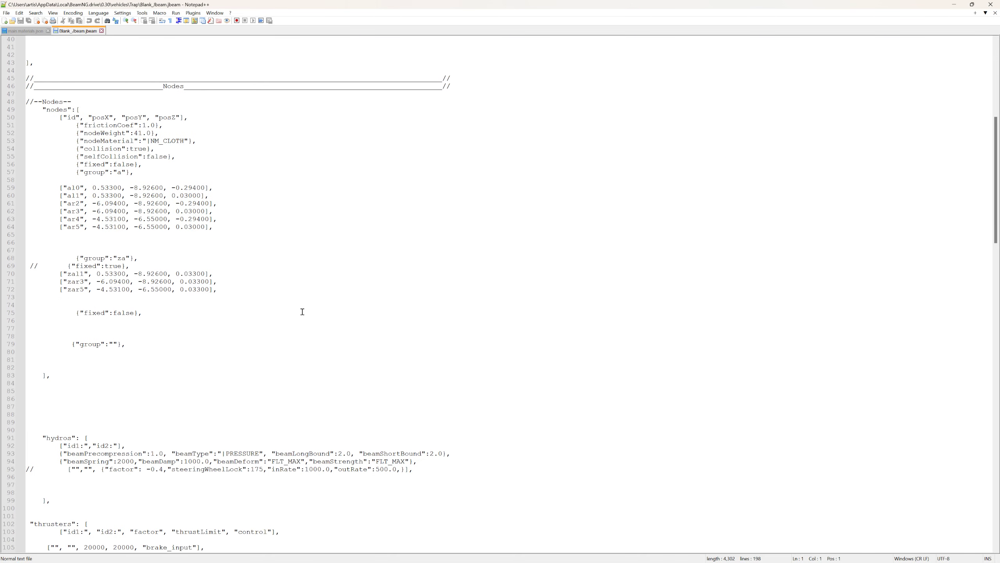
scroll(303, 312, "down", 1)
left_click_drag(242, 444, 36, 382)
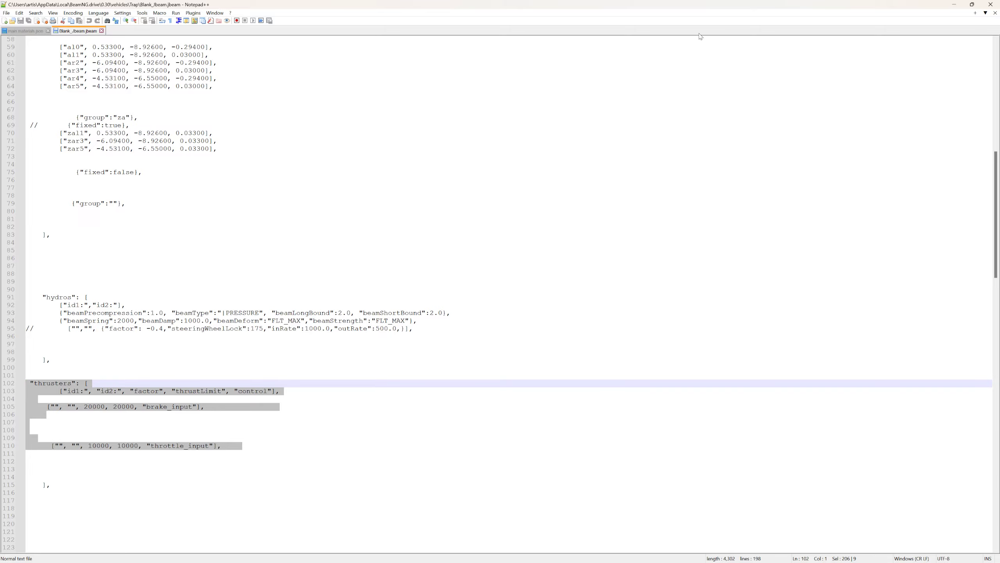
Move Notepad++ aside and maximize NodeBEAM Editor again
left_click_drag(711, 5, 782, 245)
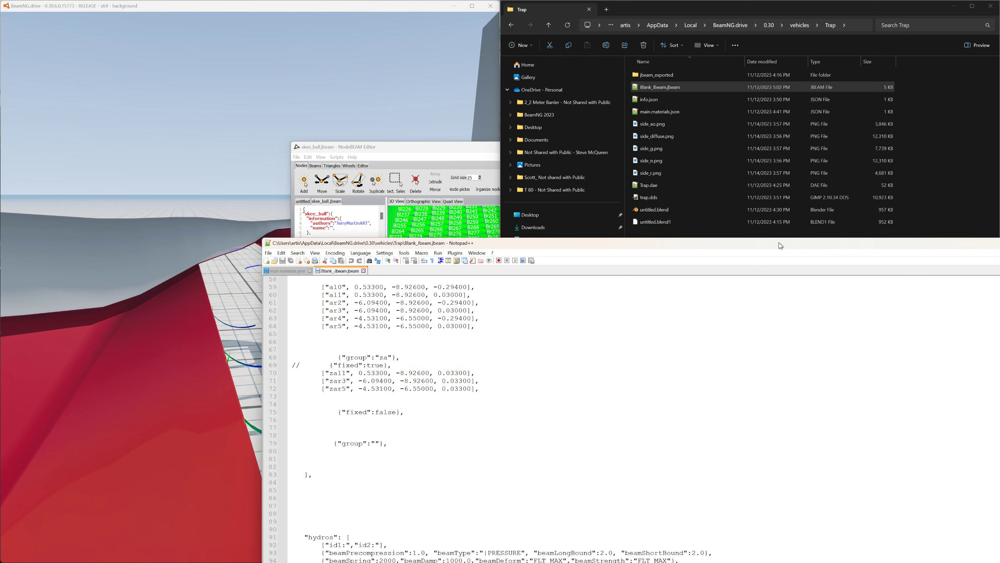
left_click_drag(781, 245, 803, 280)
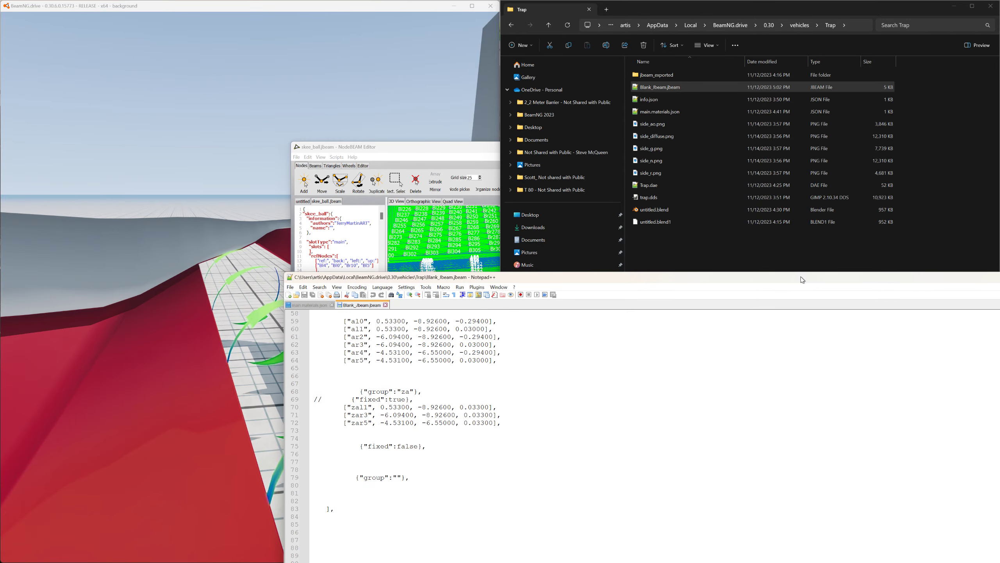
double_click(459, 146)
Paste the copied thrusters block onto new blank lines just above skee_ball.jbeam's beams section
scroll(137, 228, "down", 3)
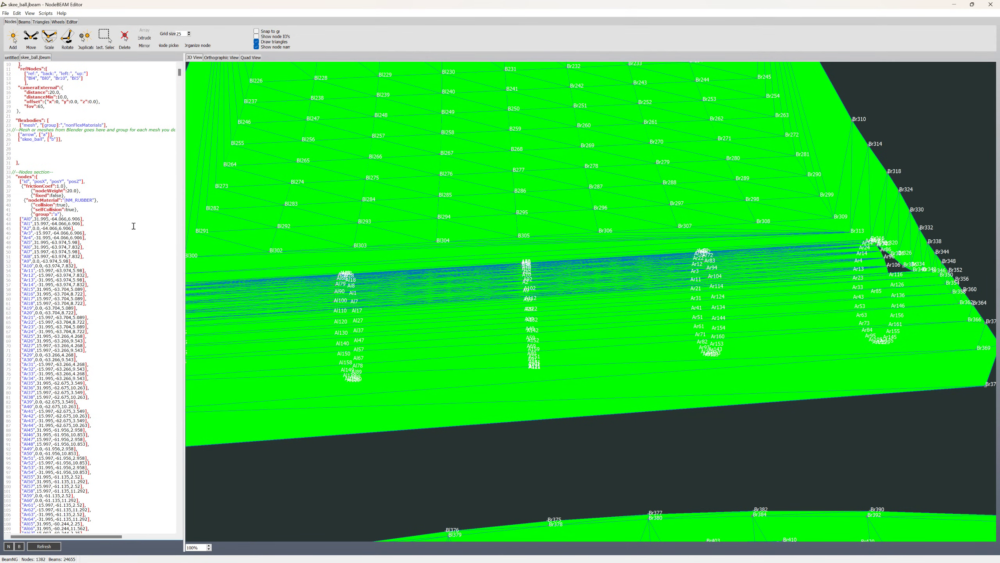
scroll(134, 223, "down", 20)
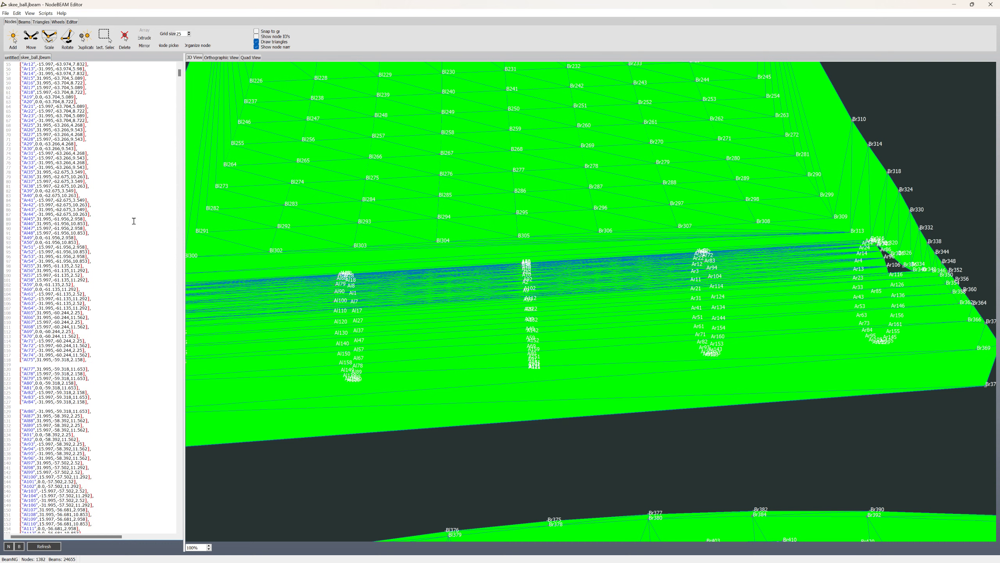
scroll(136, 219, "down", 7)
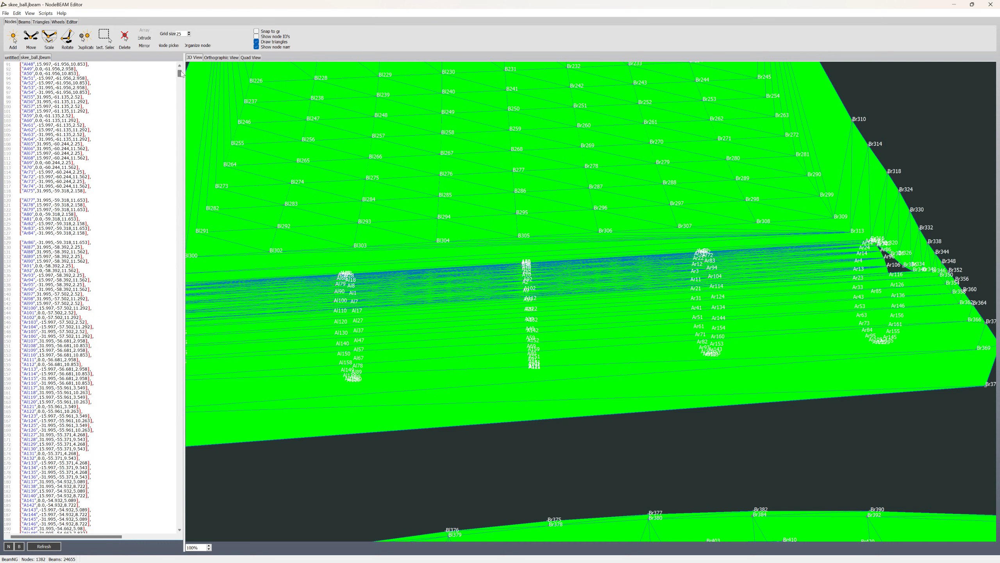
left_click_drag(181, 74, 180, 96)
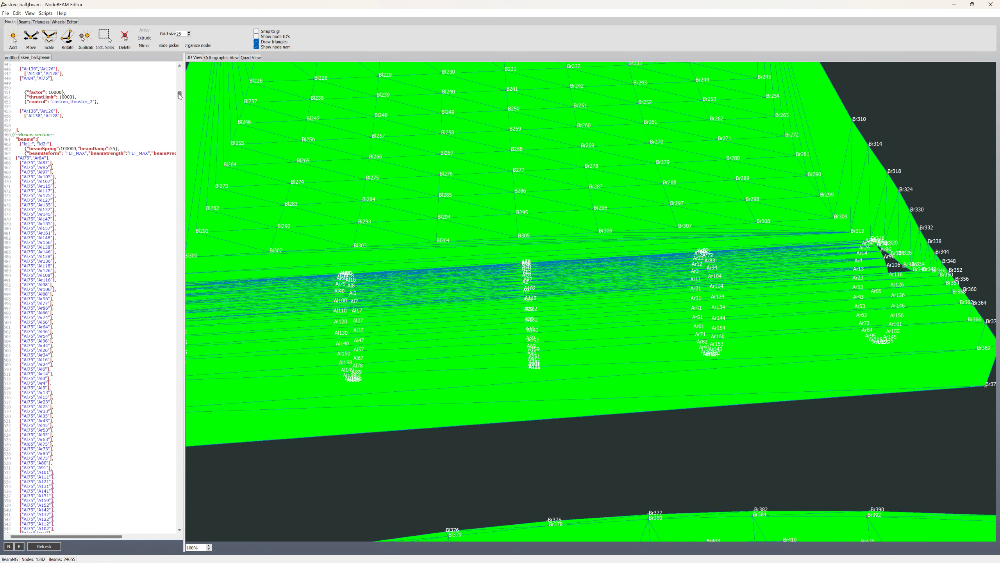
left_click(18, 123)
key("Return")
key("Return")
key("Return")
key("Return")
key("Return")
key("Return")
key("Return")
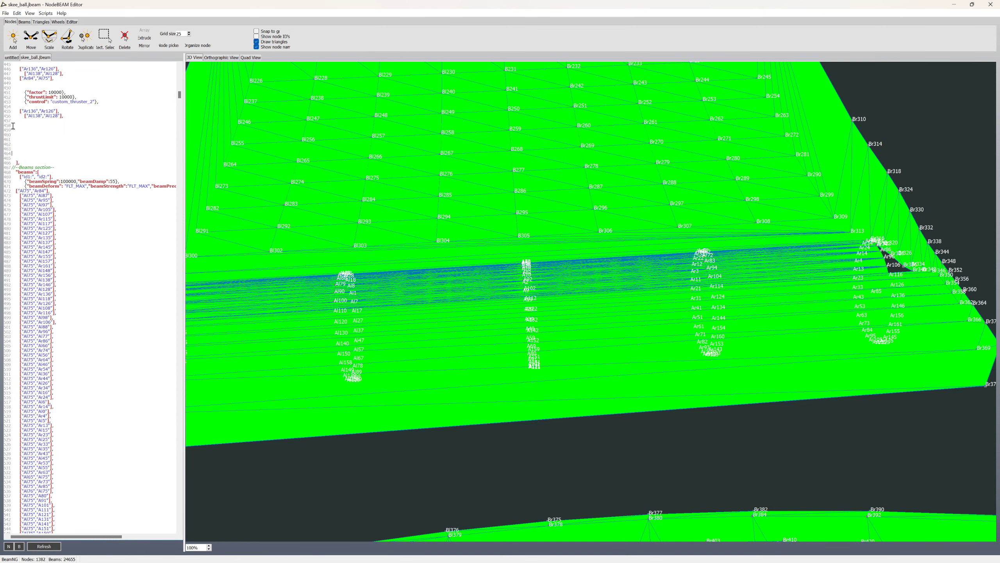
left_click(60, 131)
key("Return")
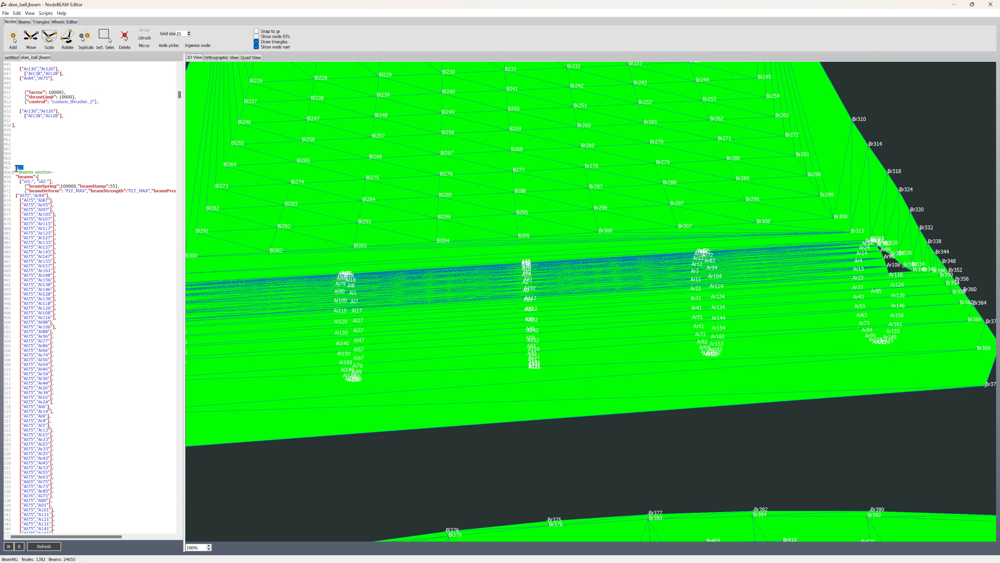
left_click(16, 136)
type("\"thrusters\": [     [\"id1:\", \"id2:\", \"factor\", \"thrustLimit\", \"control\"],    [\"\", \"\", 20000, 20000, \"brake_input\"],        [\"\", \"\", 10000, 10000, \"throttle_input\"],")
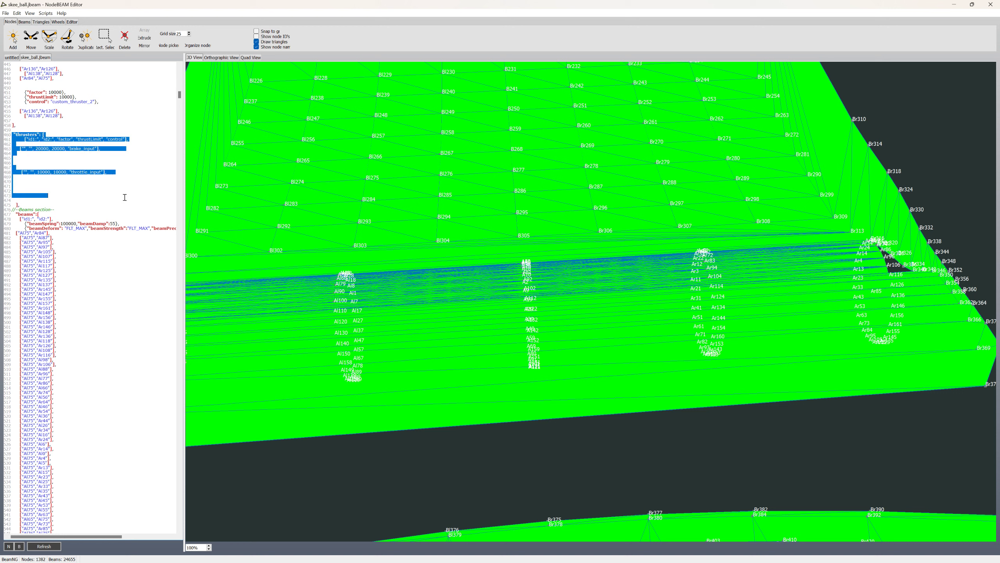
Enter al110 and al100 as the first thruster row's two nodes
left_click(24, 203)
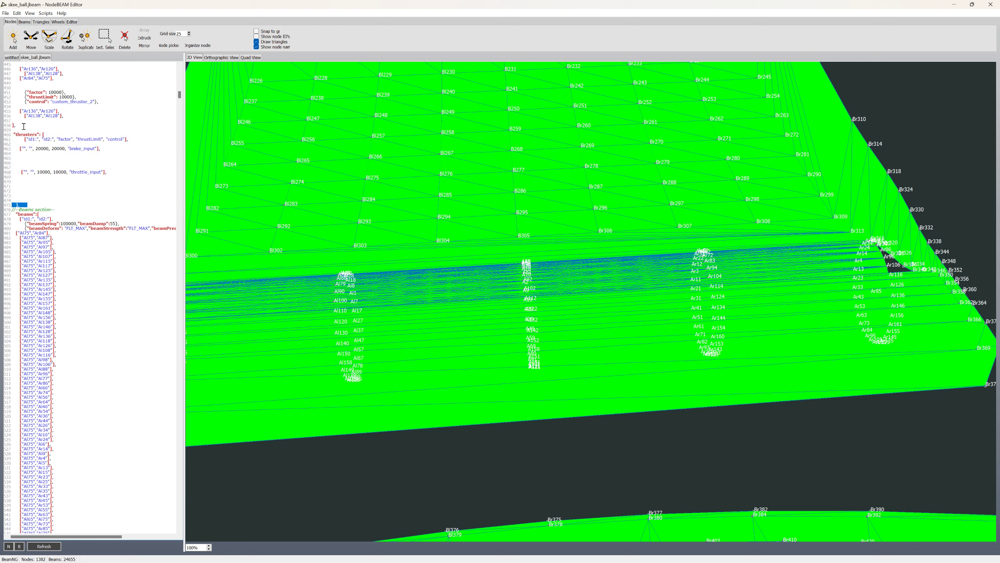
scroll(24, 126, "up", 1)
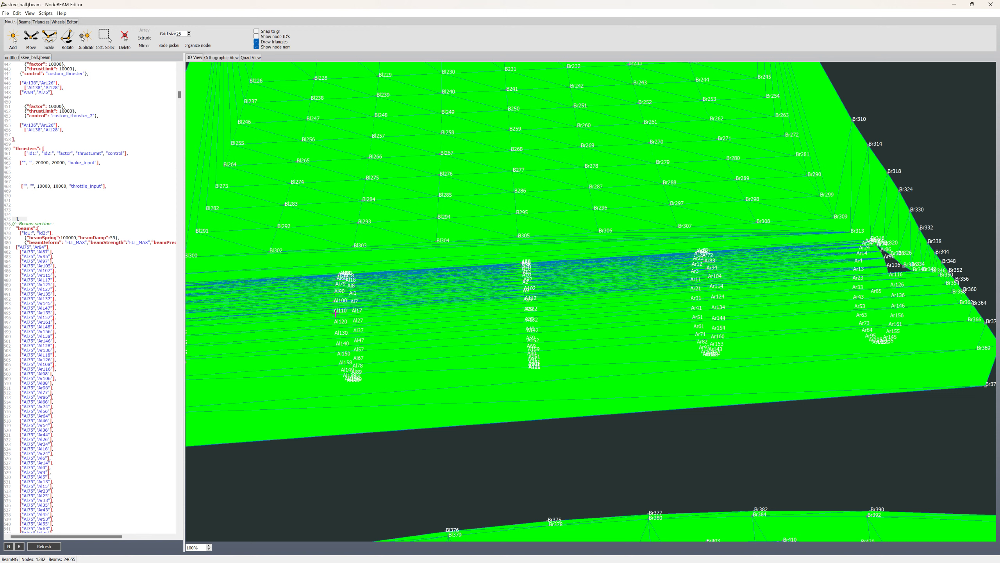
left_click(23, 162)
type("al11")
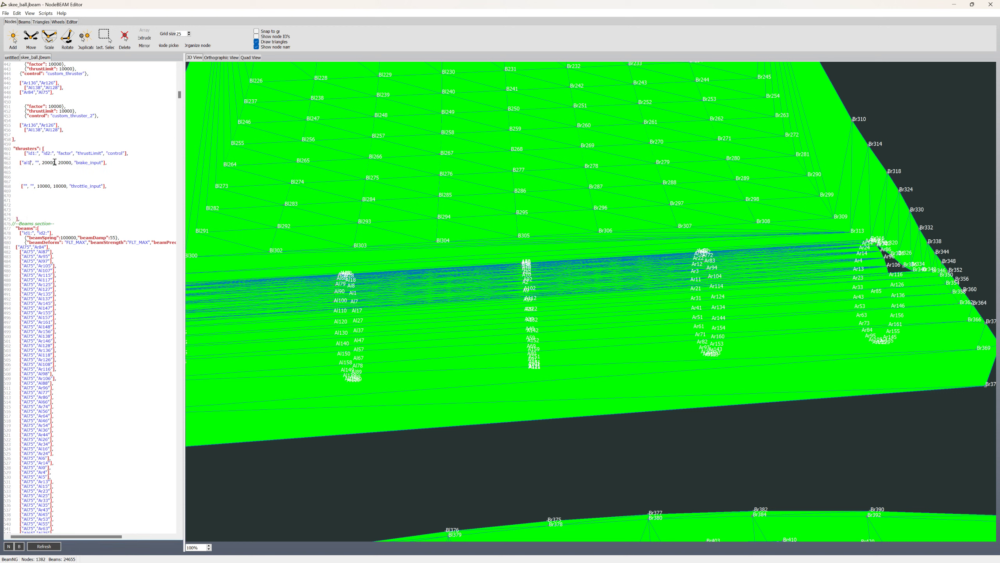
type("0")
left_click(43, 162)
type("akl")
key("BackSpace")
key("BackSpace")
type("l100")
Replace brake_input with throttle_input in that row and save skee_ball.jbeam
left_click_drag(94, 162, 116, 163)
left_click_drag(71, 186, 119, 163)
type("throttle_input")
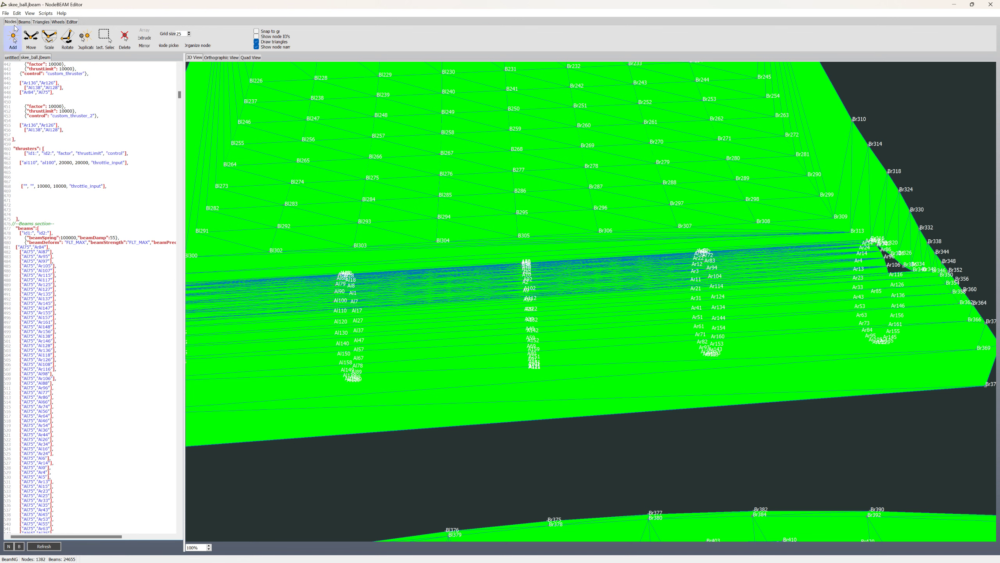
left_click(5, 13)
left_click(23, 84)
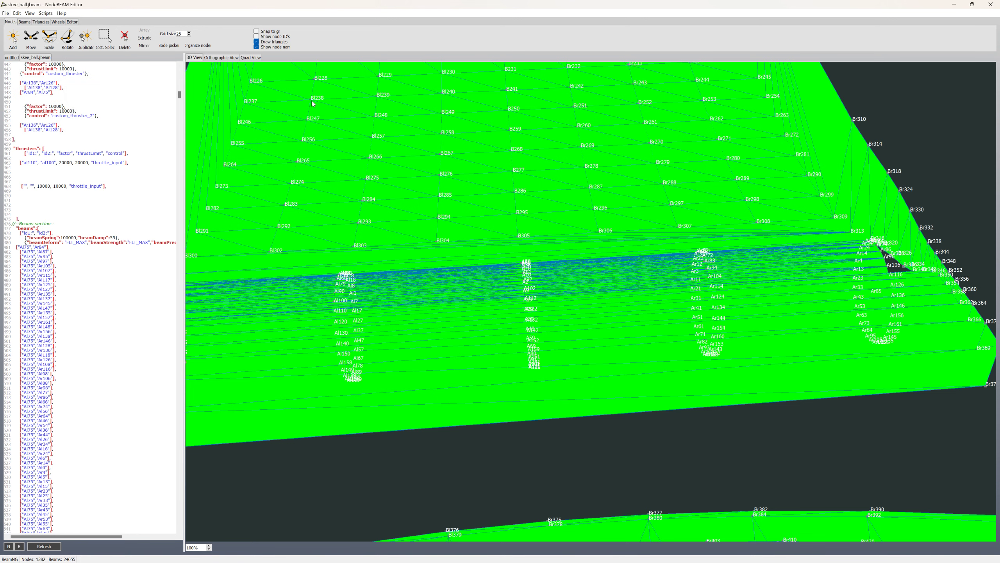
key("alt+Tab")
key("alt+Tab")
key("alt+Tab")
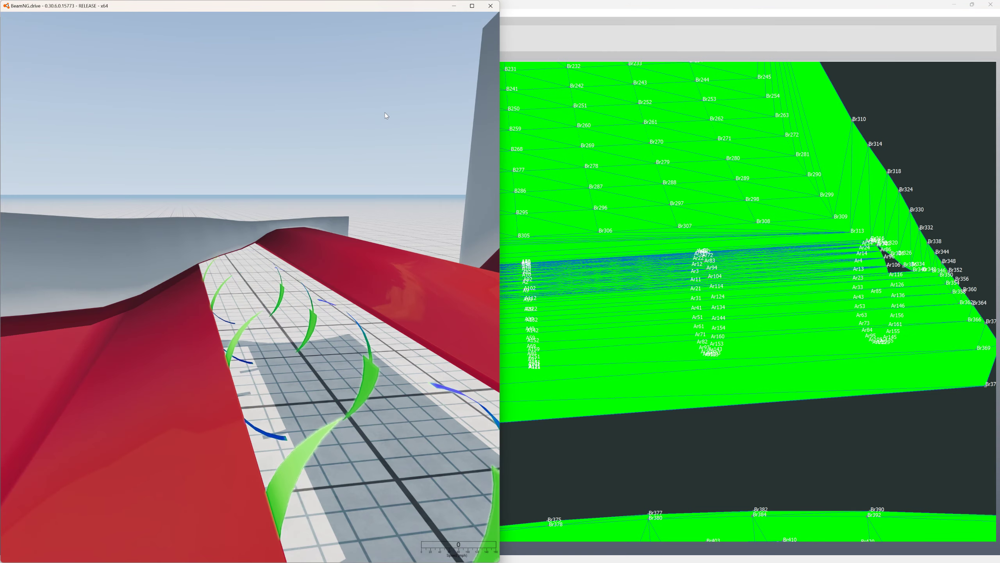
Maximize BeamNG.drive to view the green thruster arrows along the skee-ball lane
double_click(387, 6)
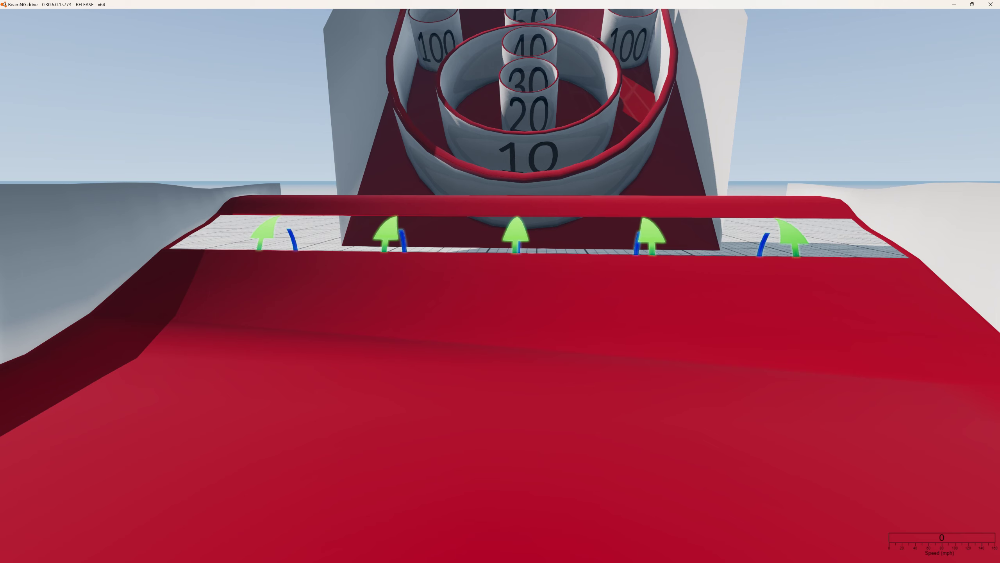
Bring Notepad++ forward and scroll Blank_Jbeam.jbeam down to its thrusters block
key("alt+Tab")
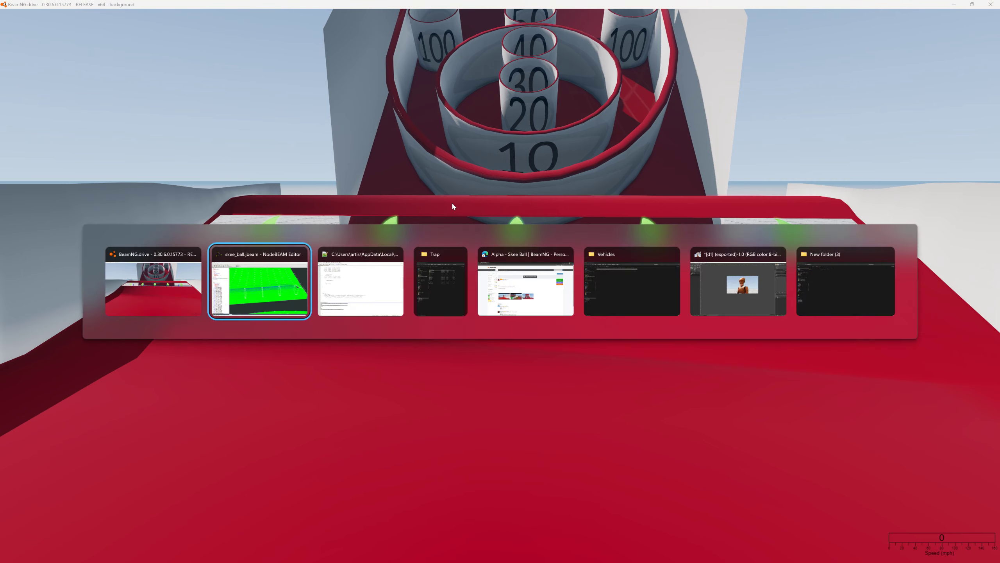
key("alt+Tab")
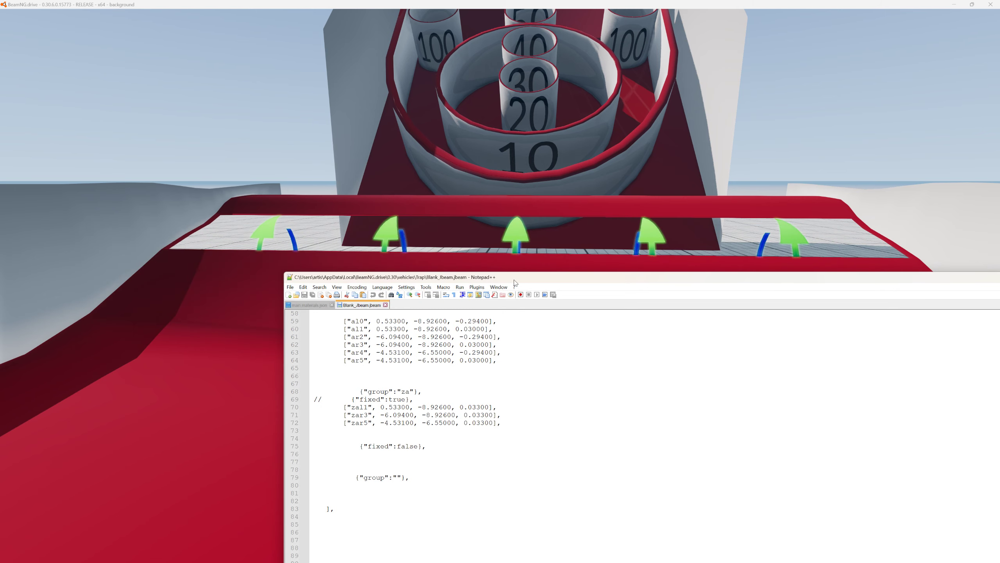
left_click_drag(503, 272, 365, 160)
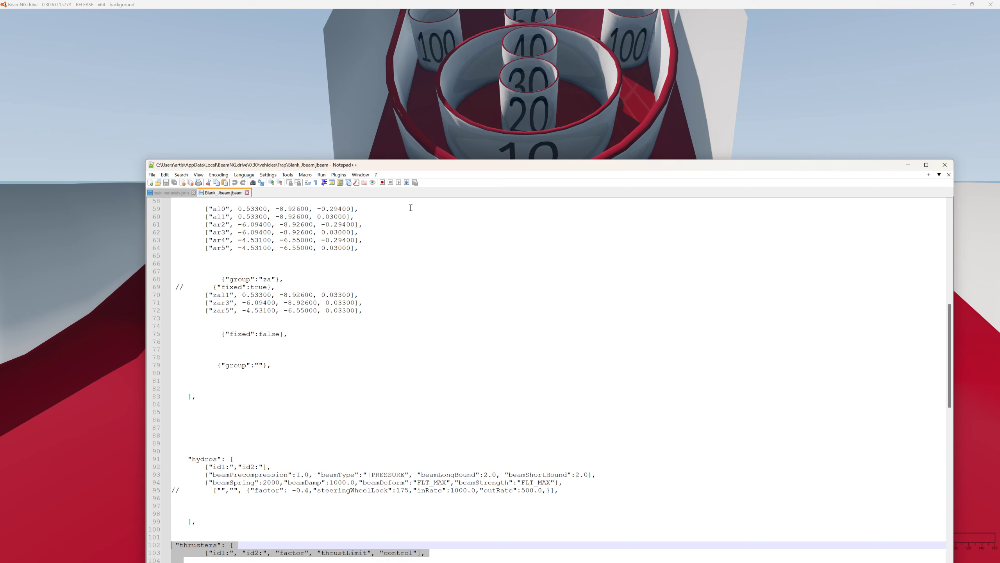
scroll(410, 208, "down", 2)
scroll(411, 208, "down", 2)
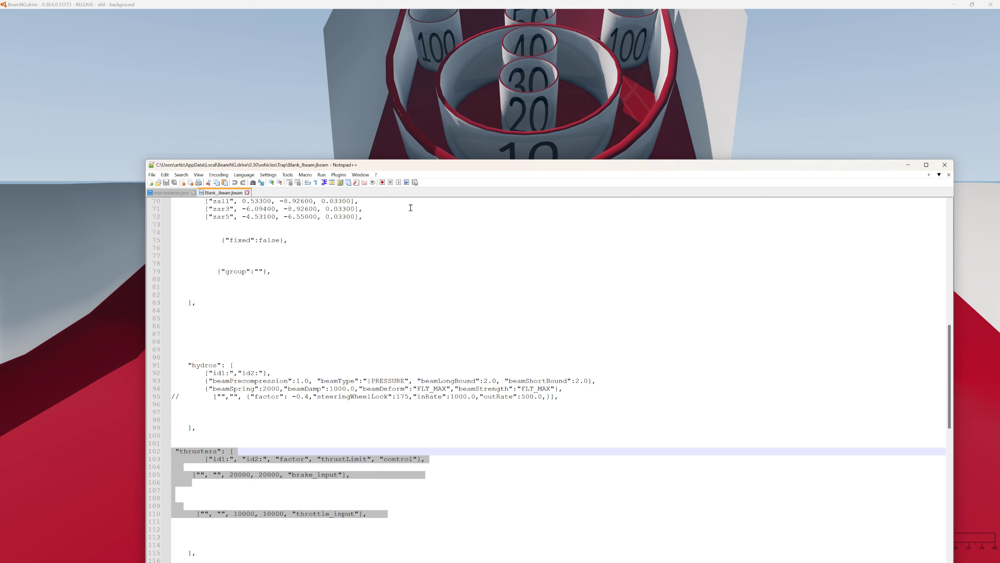
key("alt+Tab")
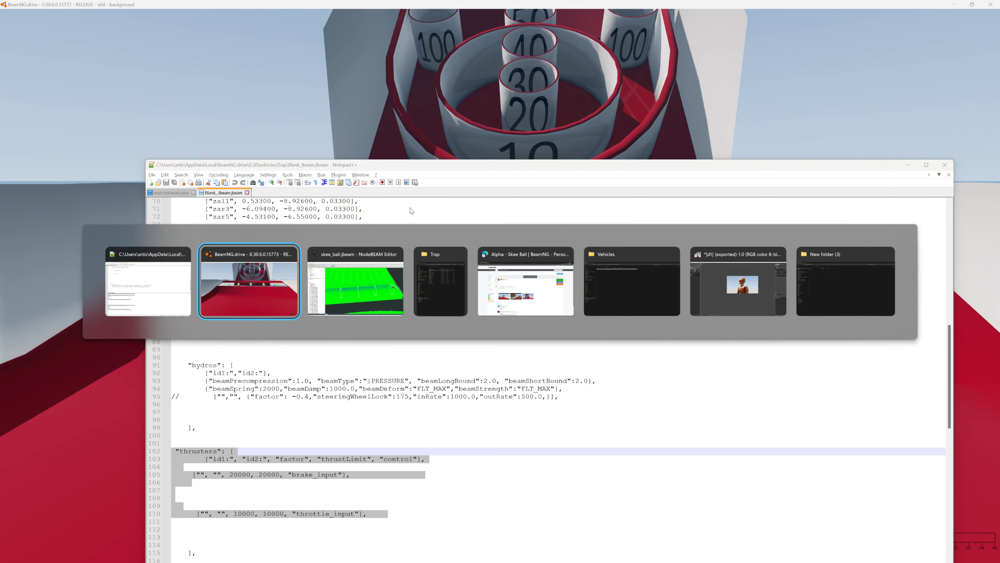
Raise both thrust values of the thruster row to 2000000 and save the jbeam
key("alt+Tab")
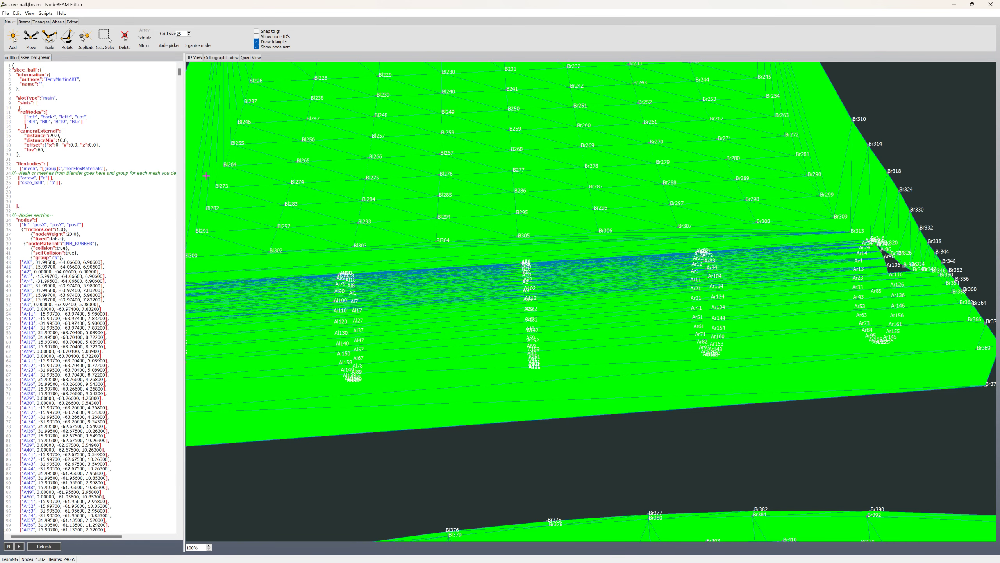
left_click_drag(180, 72, 177, 96)
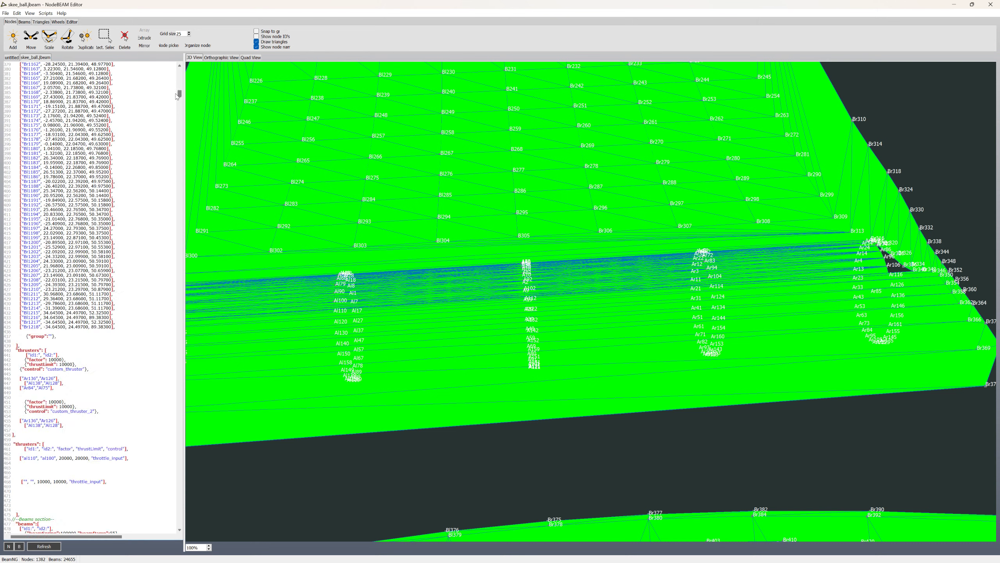
scroll(177, 97, "down", 11)
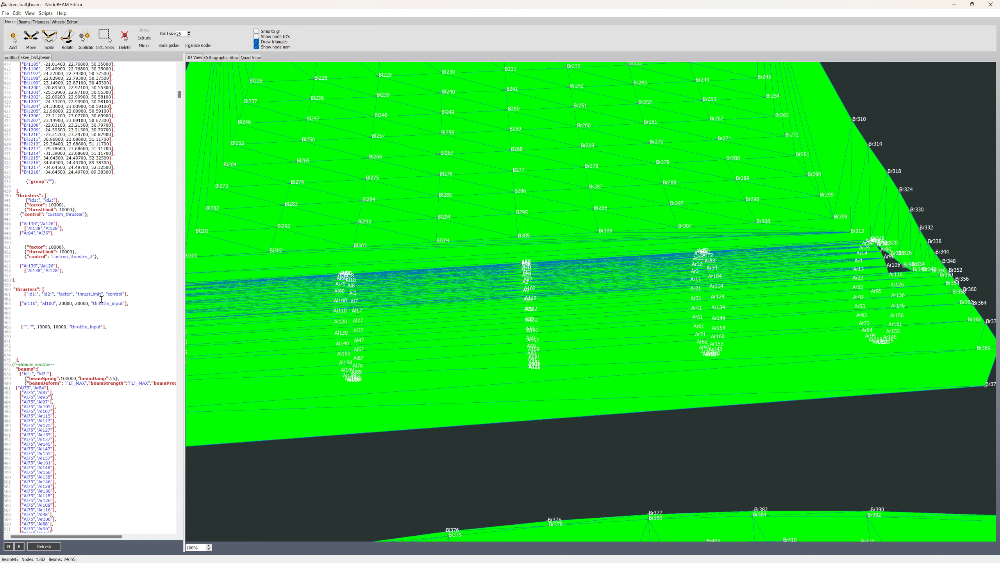
type("00")
key("Right")
key("Right")
key("Right")
key("Right")
key("Right")
key("Right")
type("00")
left_click(5, 13)
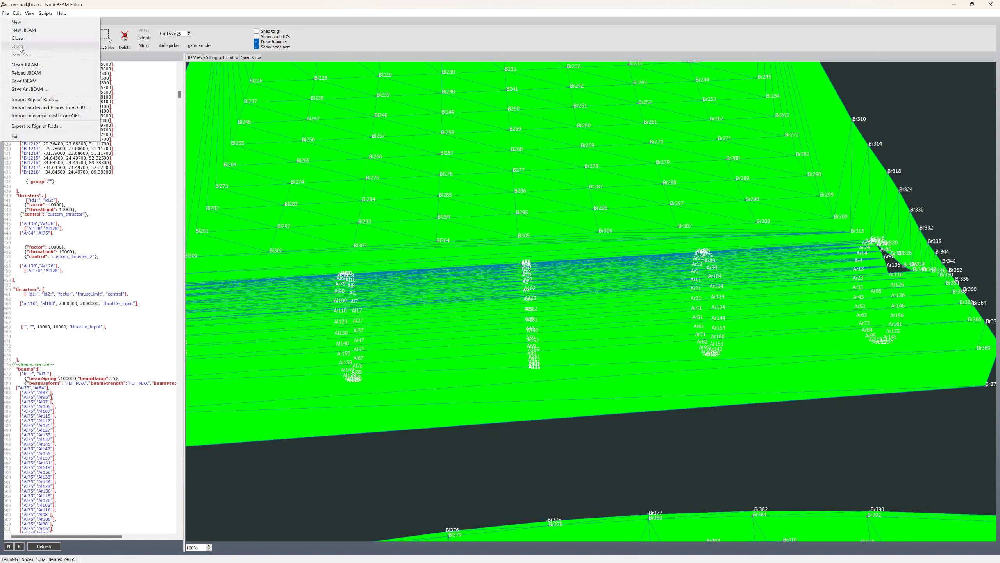
left_click(39, 83)
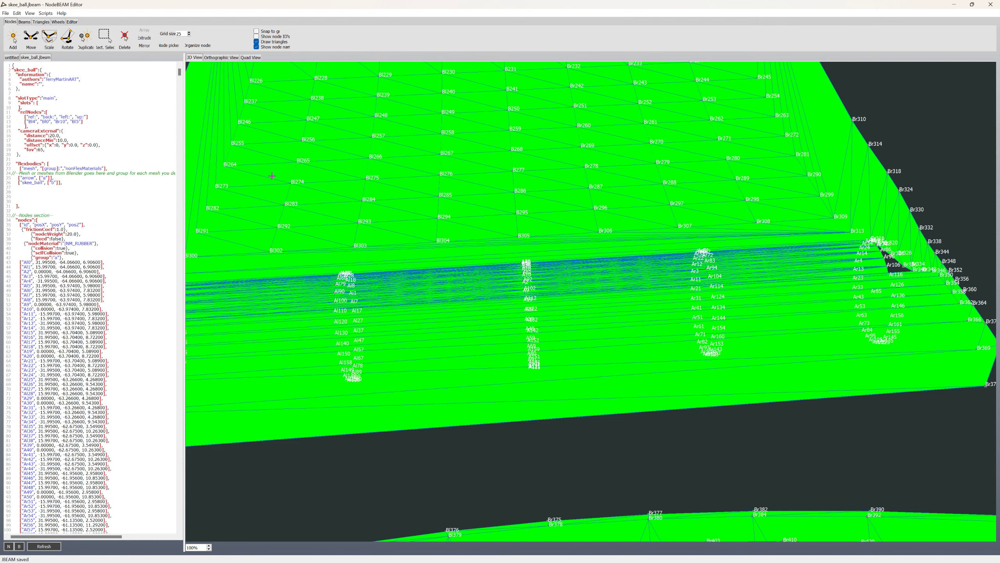
Capitalize the node to Al100, cut both thrust values back to 20000, and save
left_click_drag(179, 72, 171, 98)
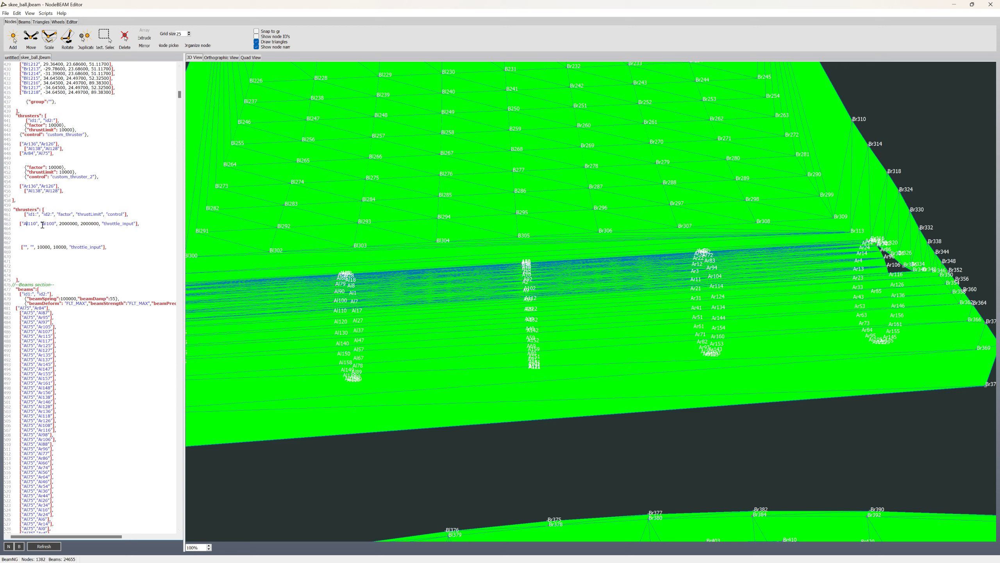
type("A")
left_click(72, 223)
key("BackSpace")
key("BackSpace")
left_click(89, 223)
key("BackSpace")
key("BackSpace")
left_click(5, 13)
left_click(17, 82)
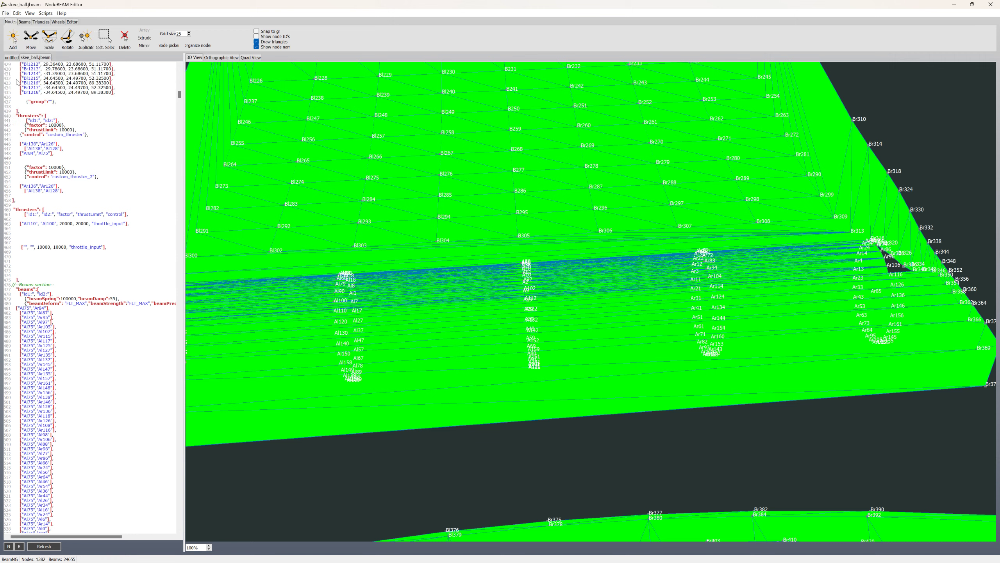
key("alt+Tab")
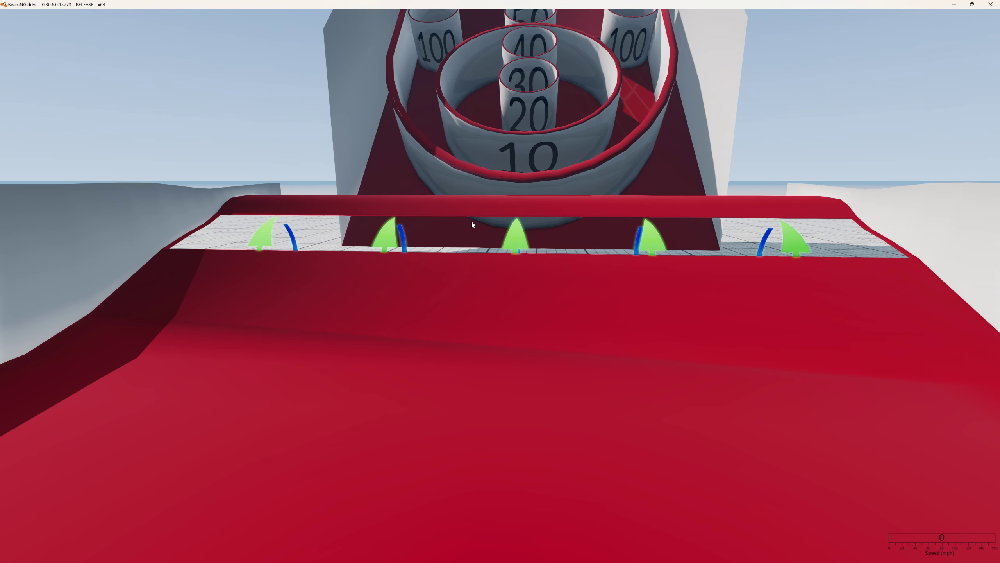
Reload the car, test-drive toward the Skee Ball ramp switching cameras, then open World Editor
key("ctrl+r")
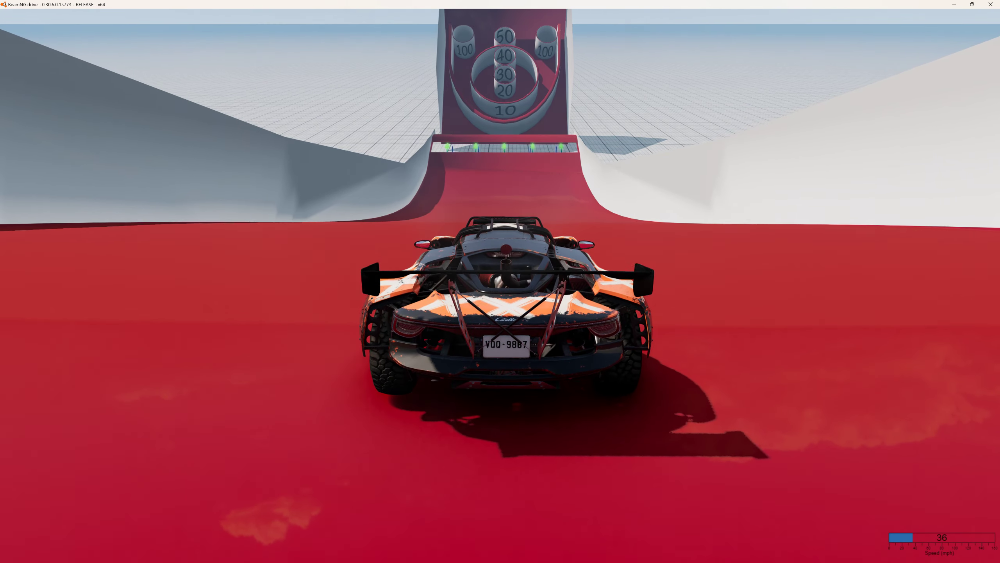
key("c")
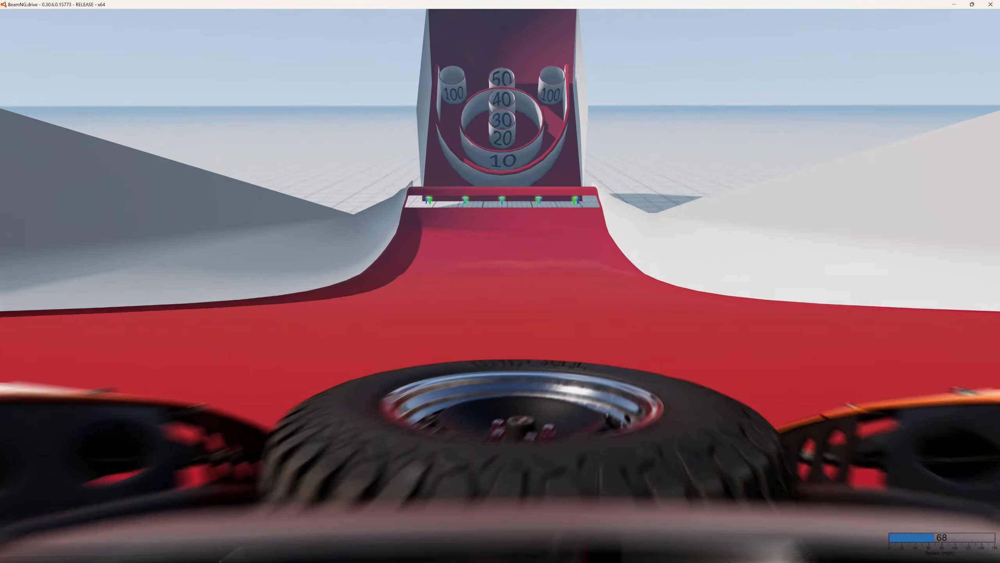
key("c")
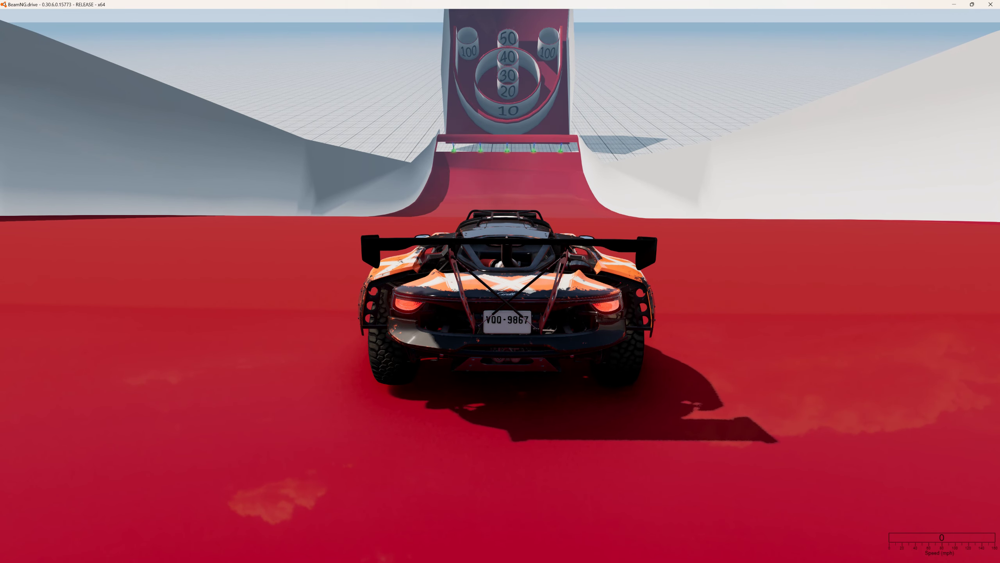
key("F11")
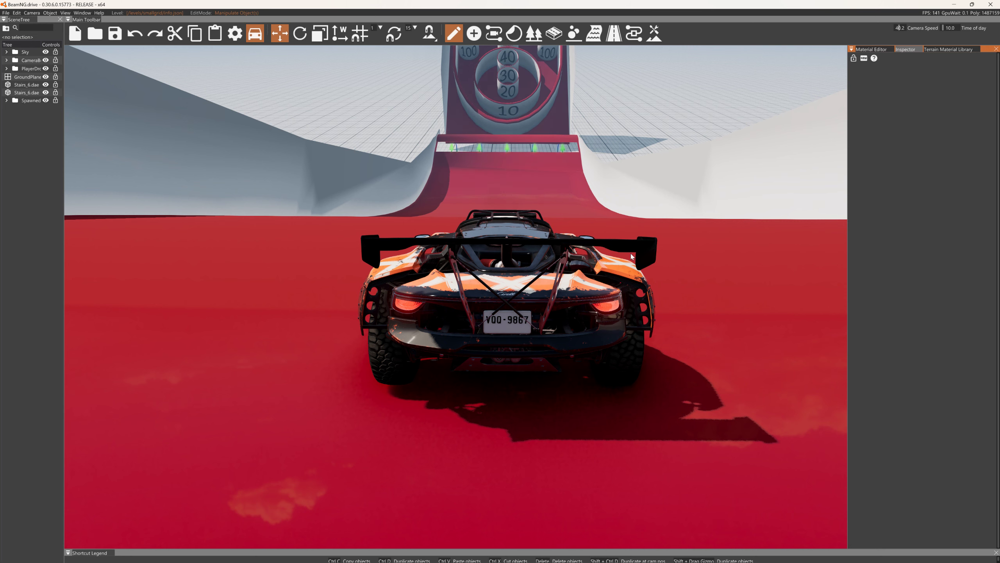
In the World Editor, duplicate thePlayer beside the original and colour the copy yellow
key("F11")
key("F11")
key("F11")
key("F11")
left_click(6, 100)
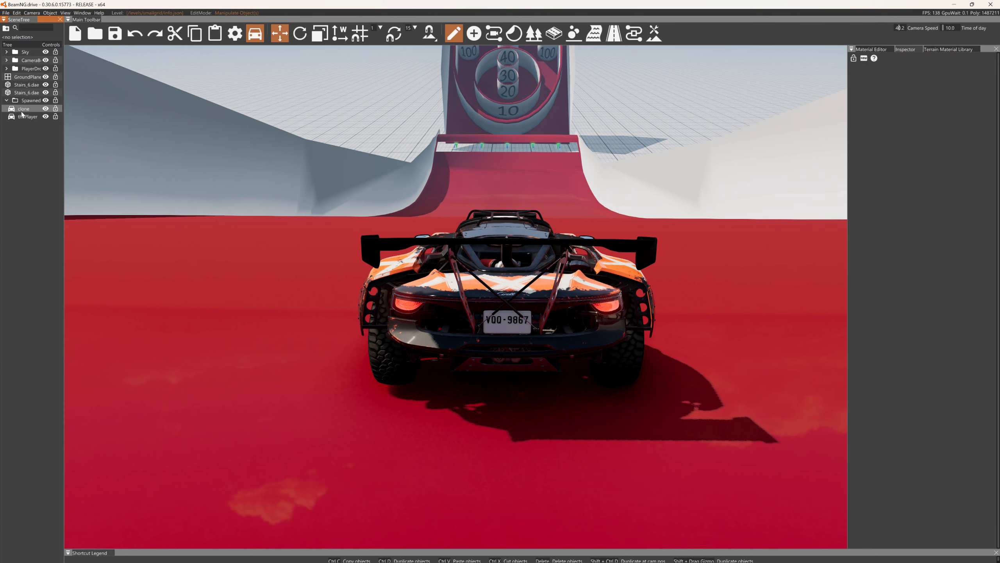
left_click(23, 109)
left_click(24, 117)
left_click(546, 293)
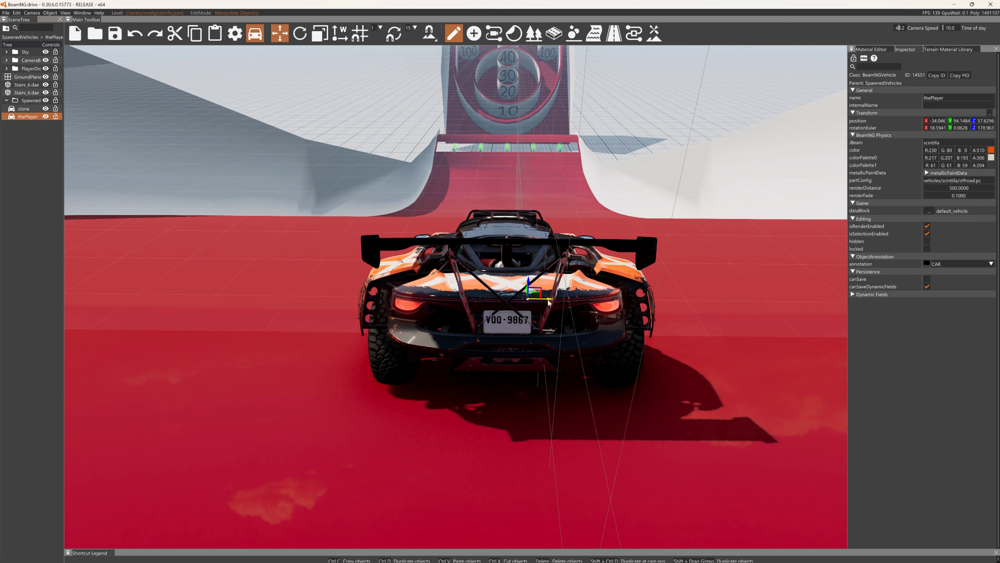
key("ctrl+d")
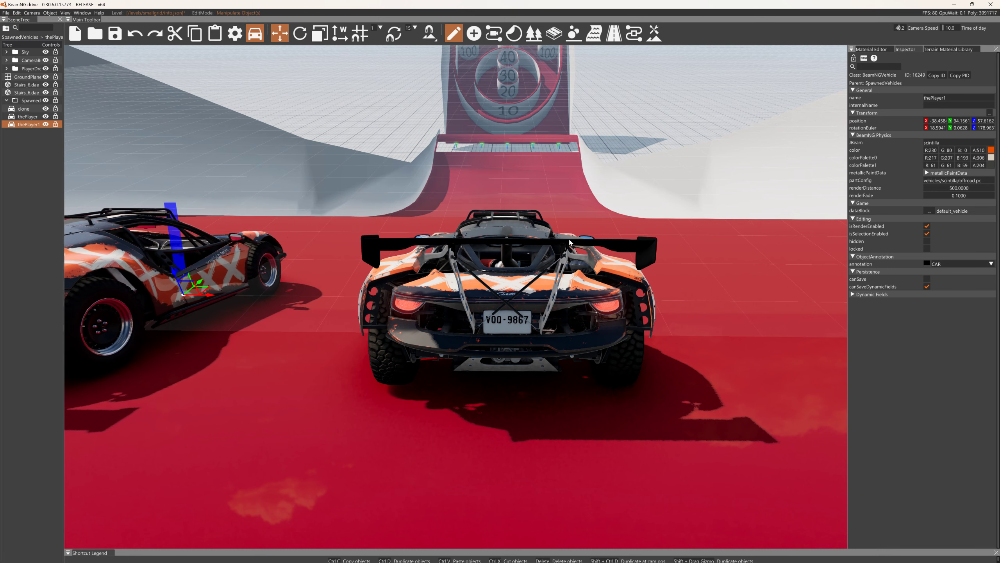
left_click(992, 154)
left_click(974, 169)
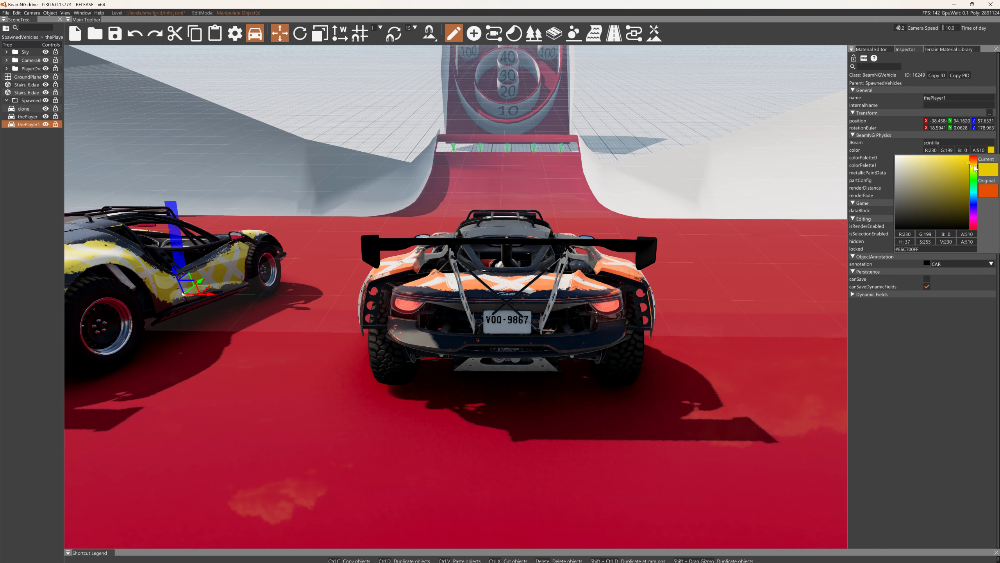
left_click(717, 271)
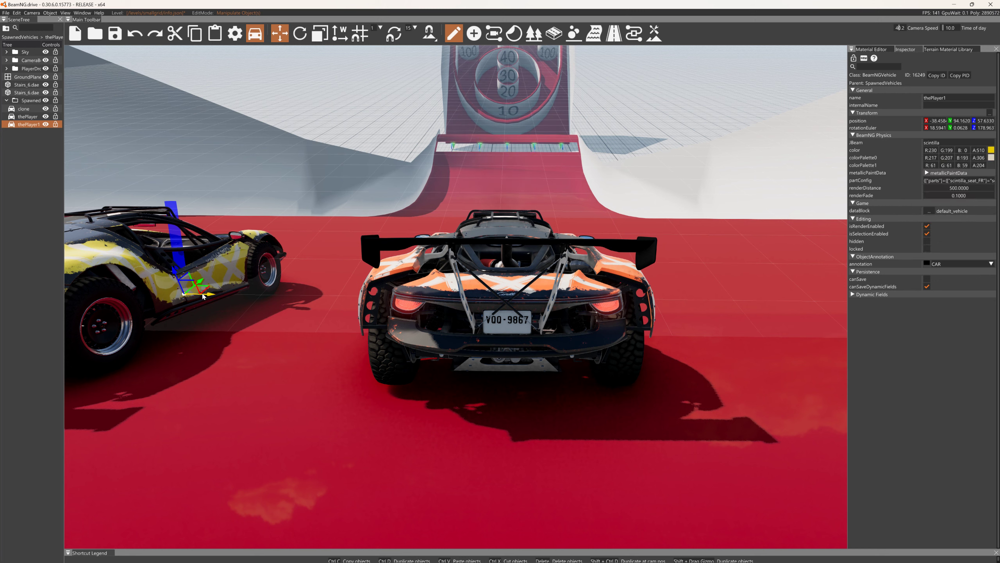
Make a second copy, thePlayer2, and recolour it magenta
key("ctrl+d")
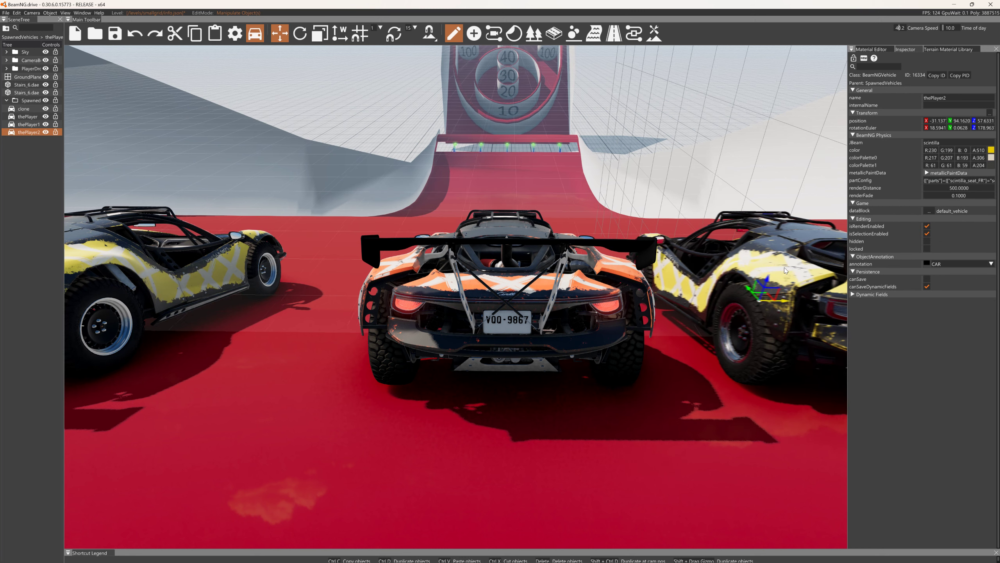
left_click(991, 150)
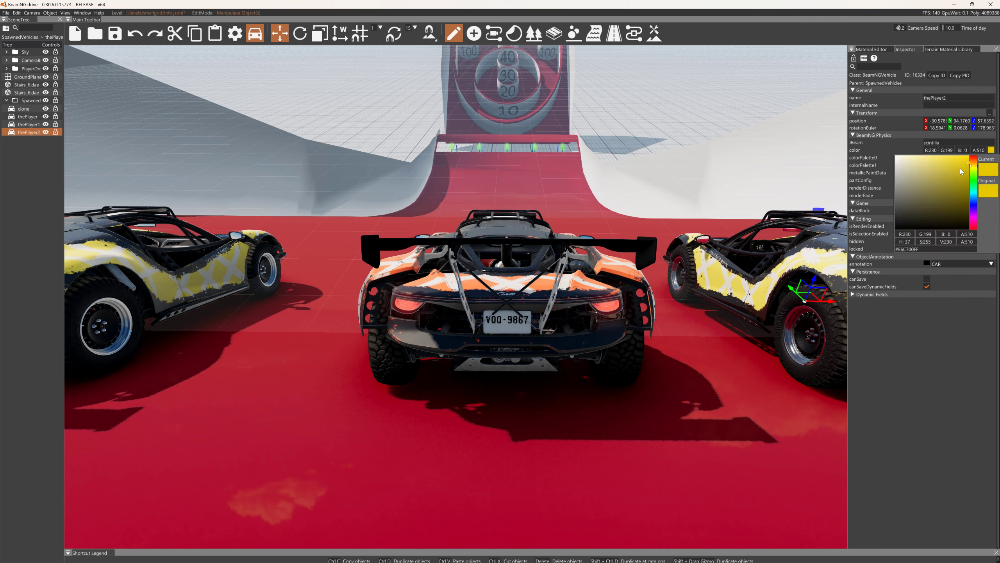
left_click_drag(974, 208, 959, 231)
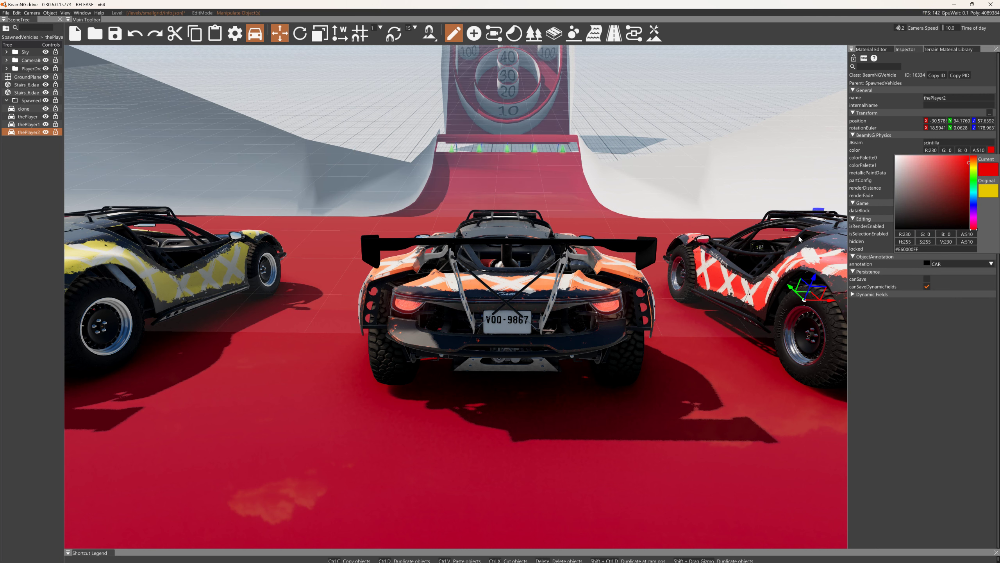
left_click(975, 219)
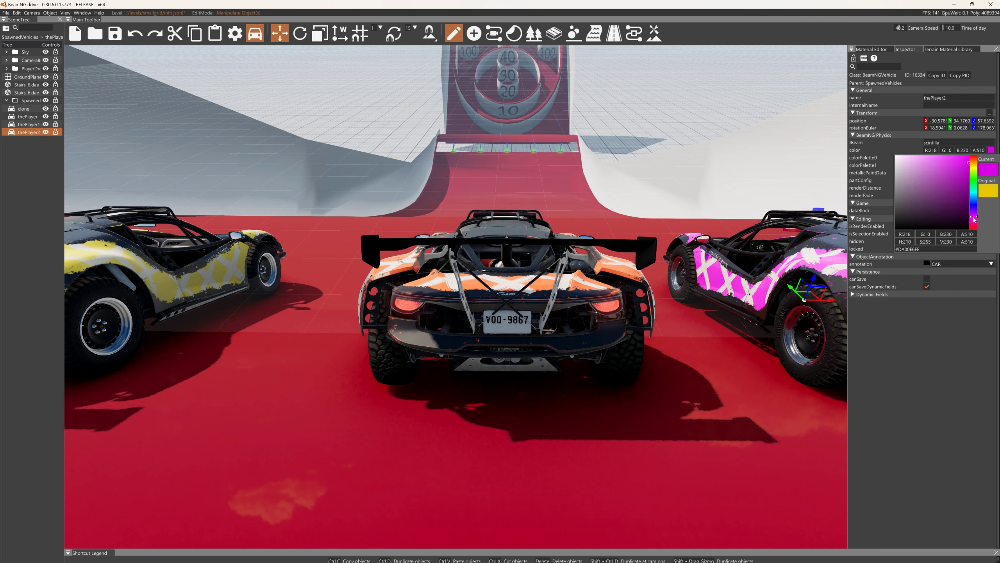
left_click(828, 225)
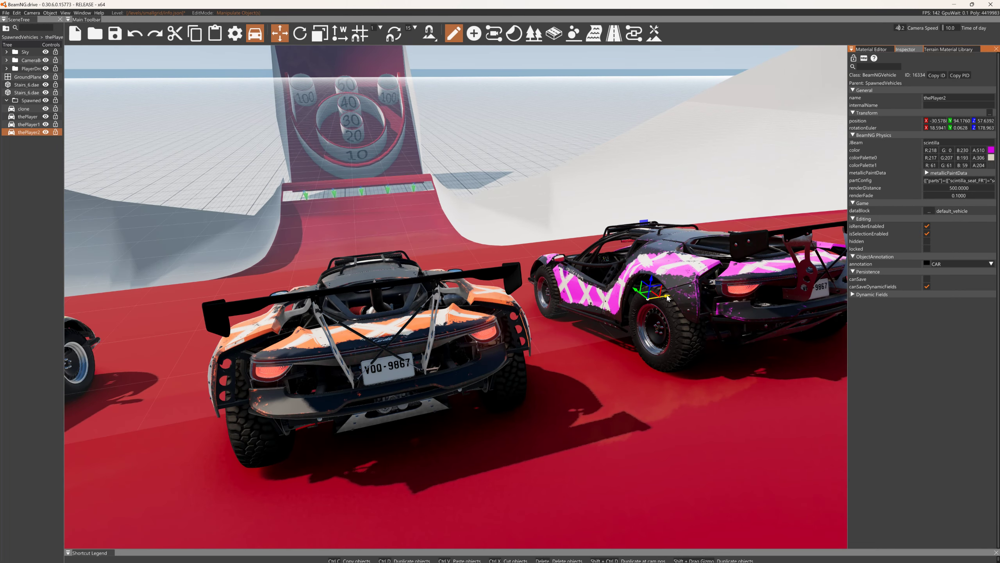
left_click(695, 290)
Make a third copy, thePlayer3, coloured deeper blue, and exit the editor with F11
key("ctrl+d")
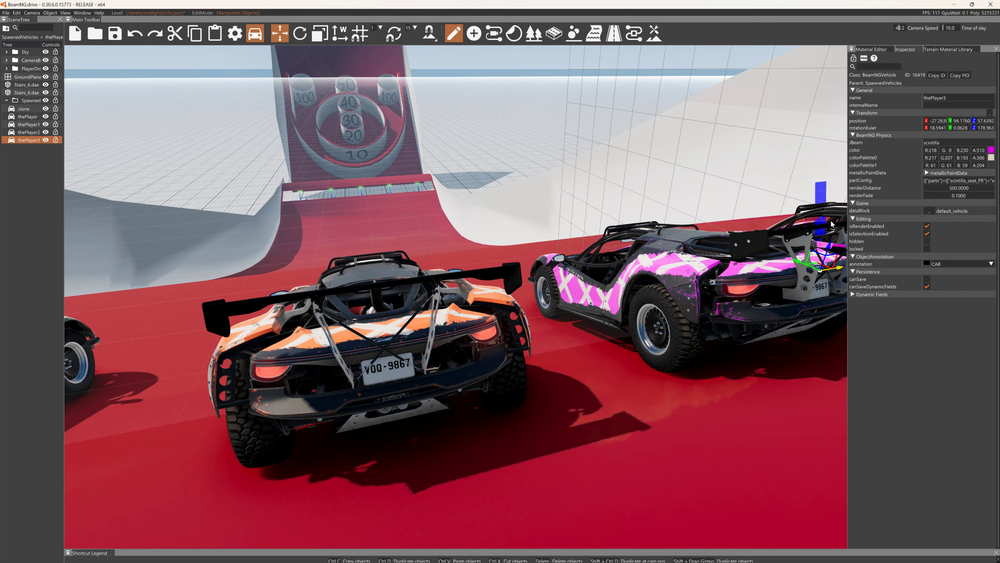
left_click(991, 150)
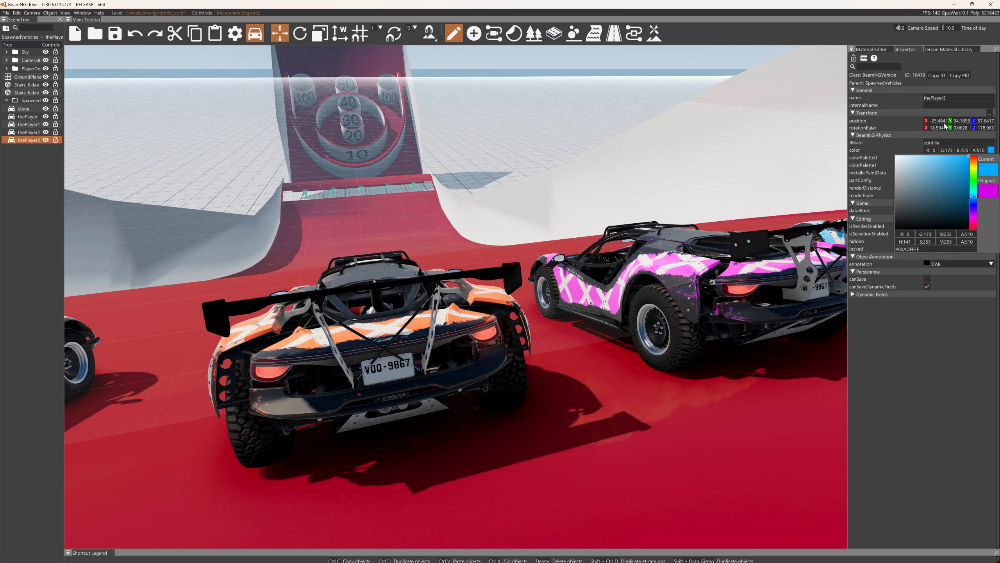
left_click_drag(977, 202, 974, 205)
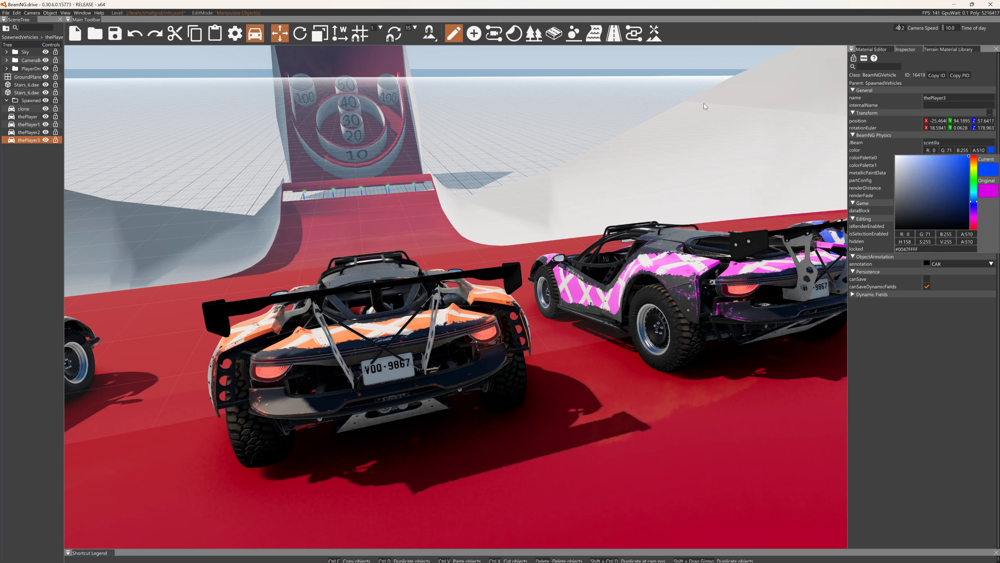
key("F11")
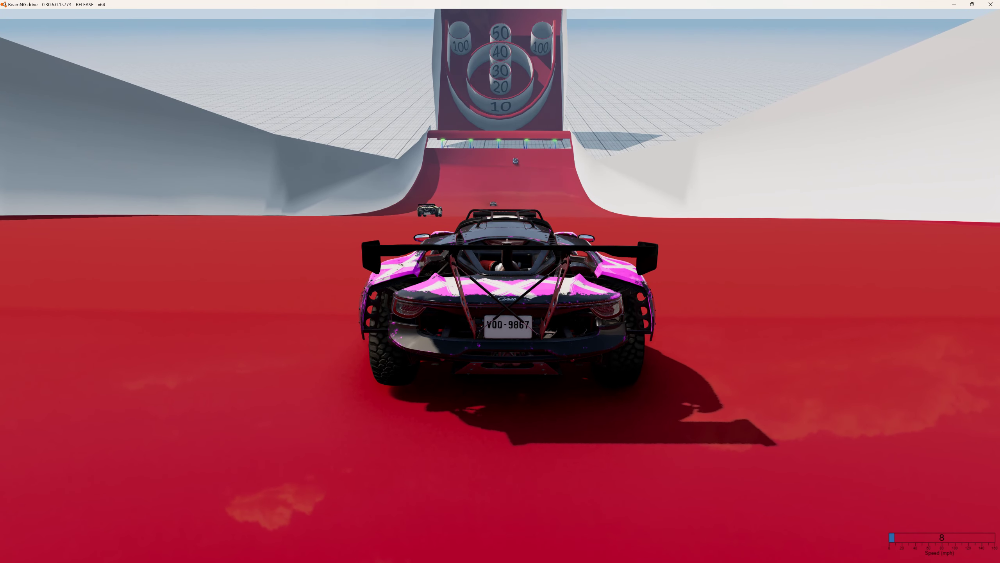
Accelerate the pink-and-white car toward the Skee Ball ramp
key("Up")
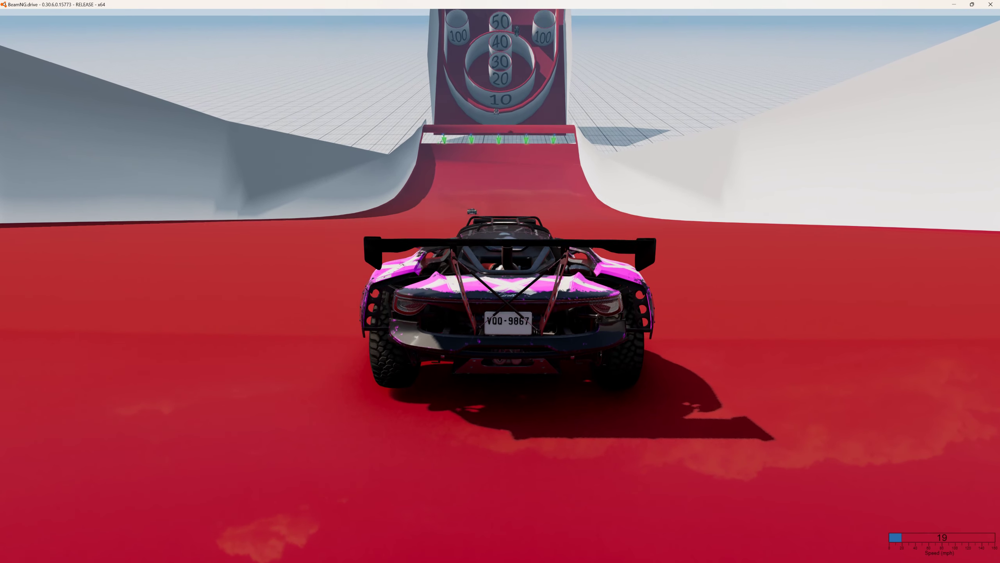